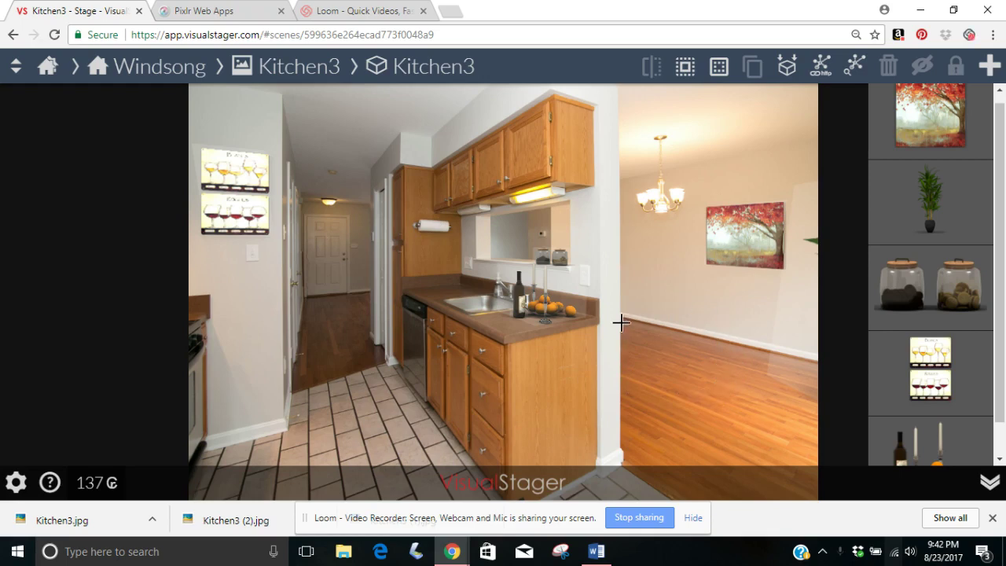
Add the round dining set with white chairs and place it at an angle in the dining area
click(989, 68)
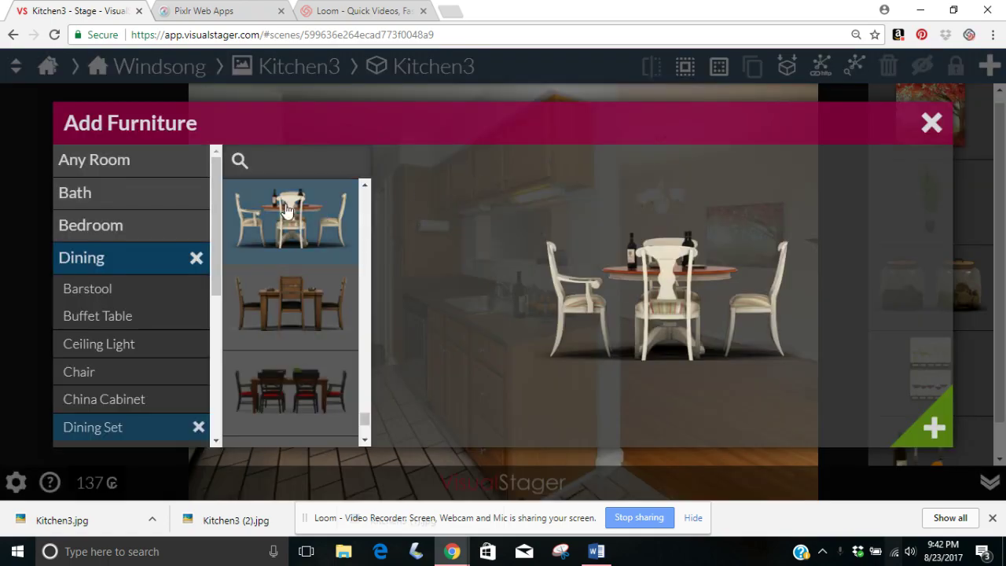
click(932, 429)
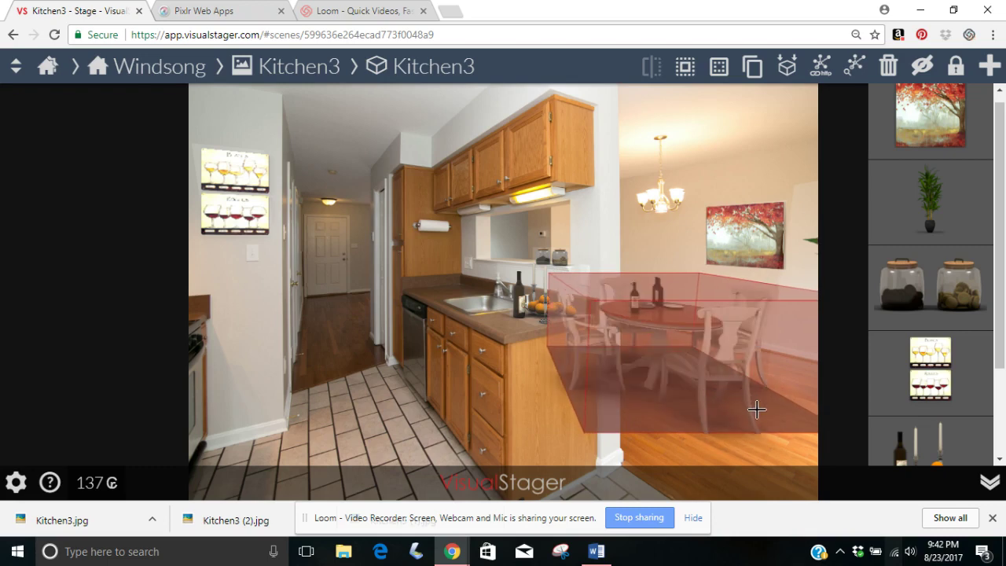
click(757, 408)
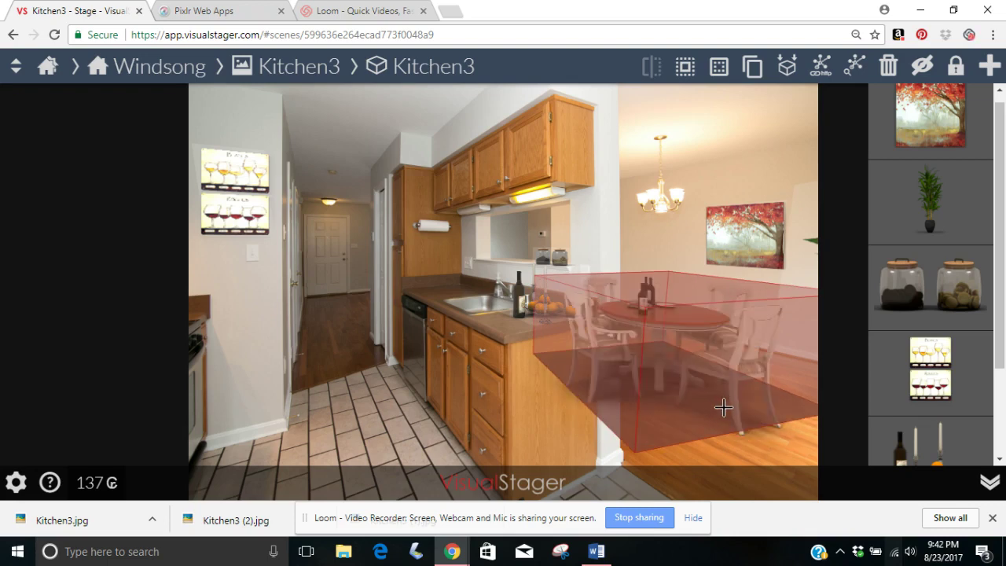
click(777, 443)
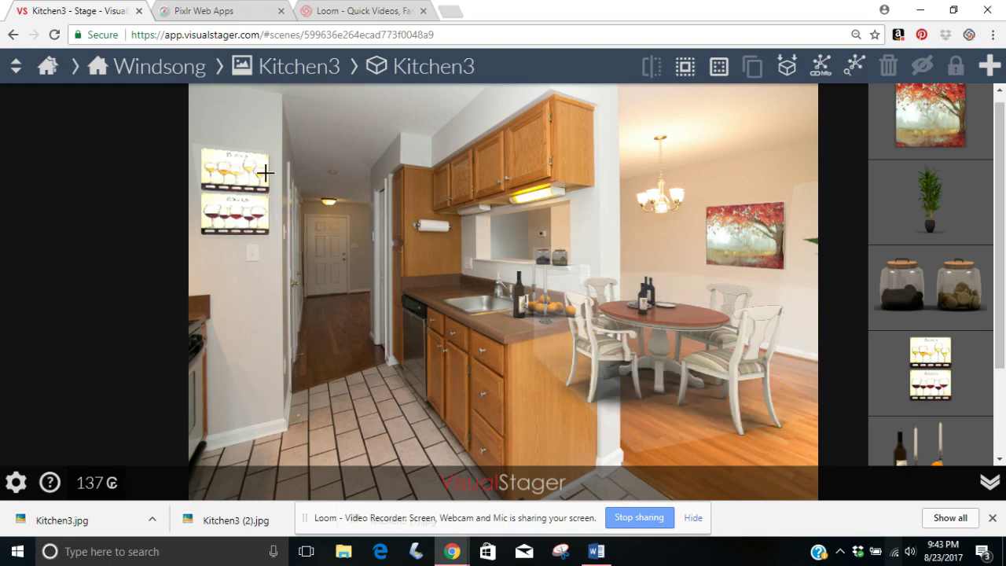
Delete the dining set from the Kitchen3 scene
click(207, 16)
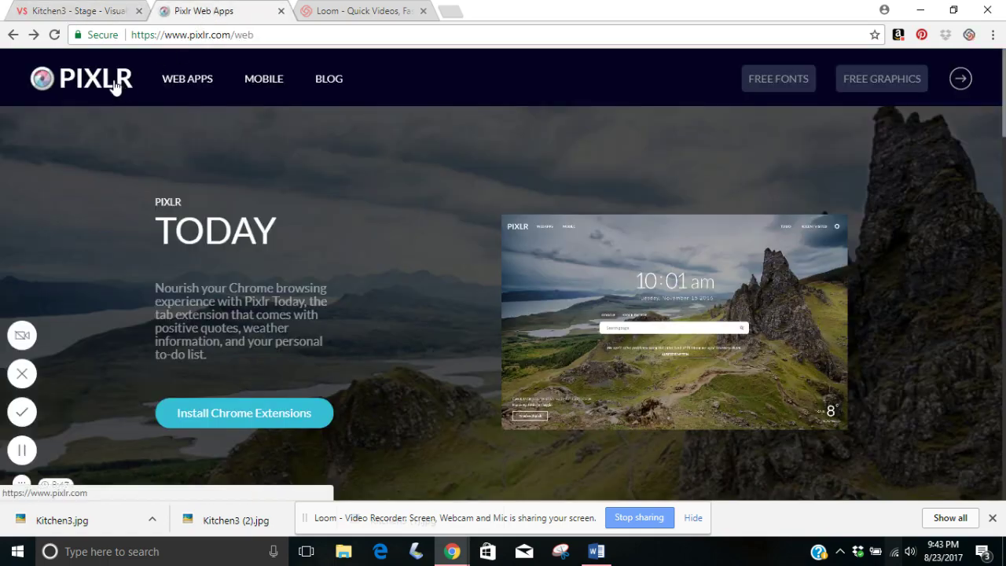
click(71, 8)
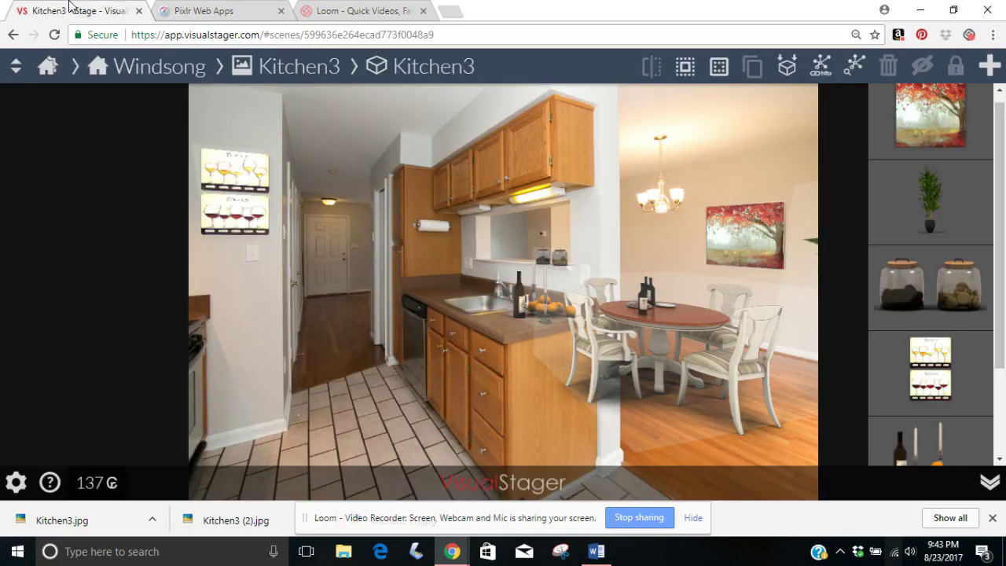
click(667, 364)
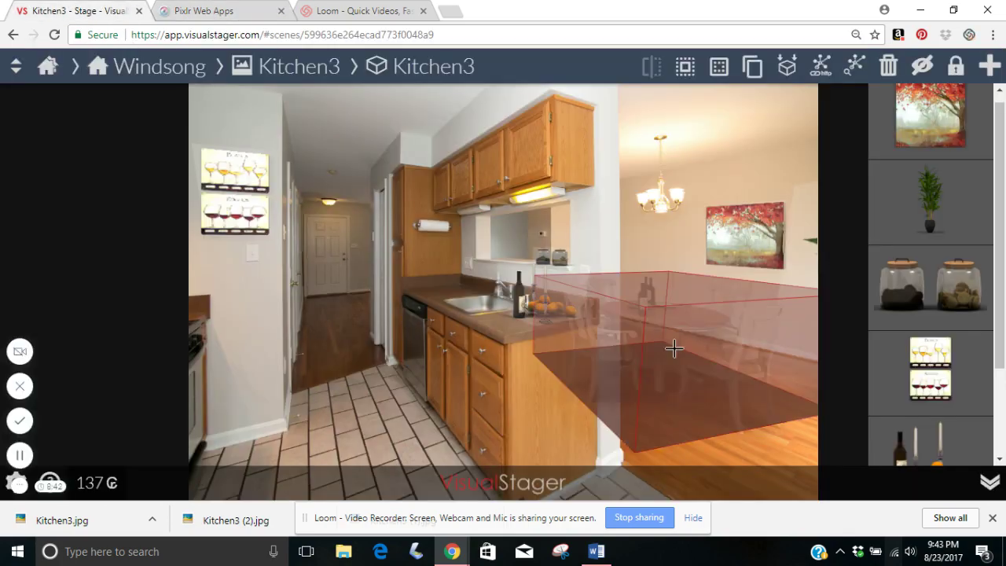
click(888, 69)
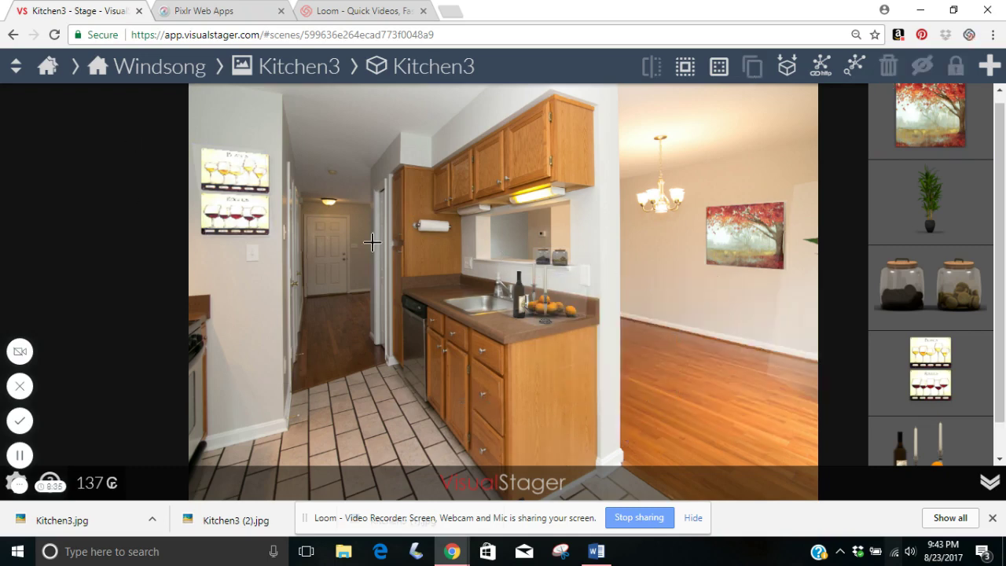
Save the Kitchen3 scene and download its image without the dining set
click(13, 66)
click(34, 100)
click(16, 66)
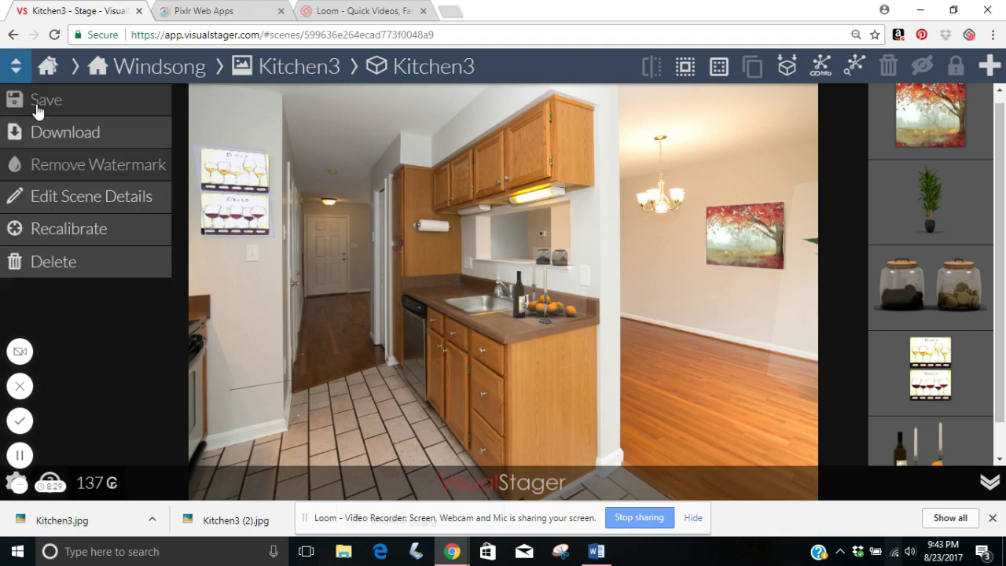
click(50, 138)
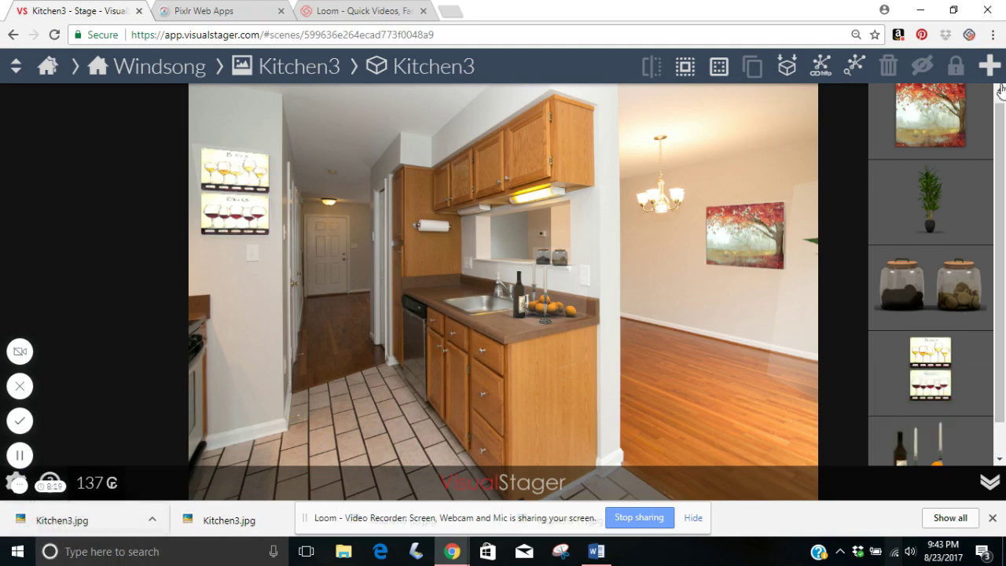
Add the round dining set with white chairs, position it under the chandelier in the dining area and rotate it
click(992, 66)
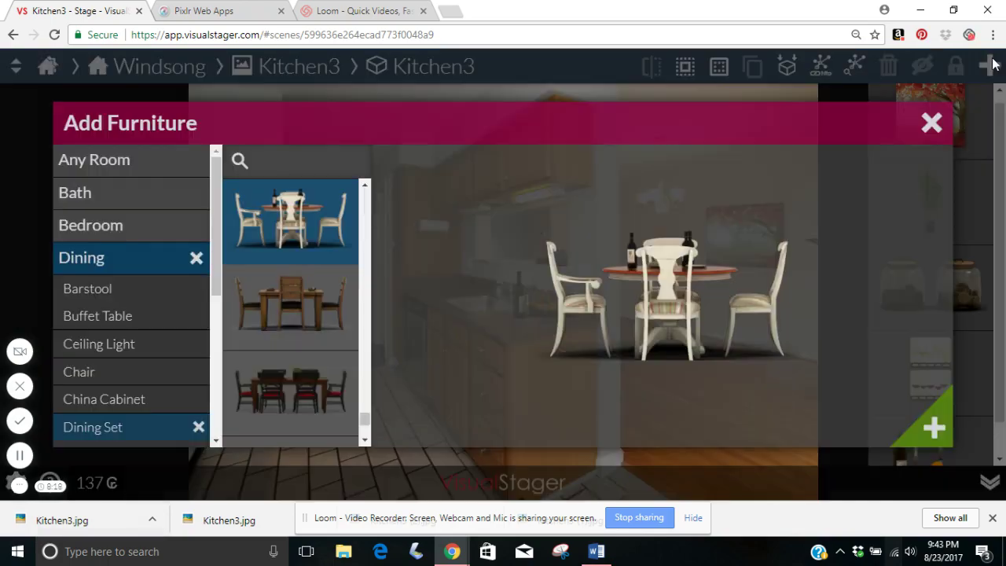
click(934, 419)
click(703, 383)
drag(496, 414, 643, 388)
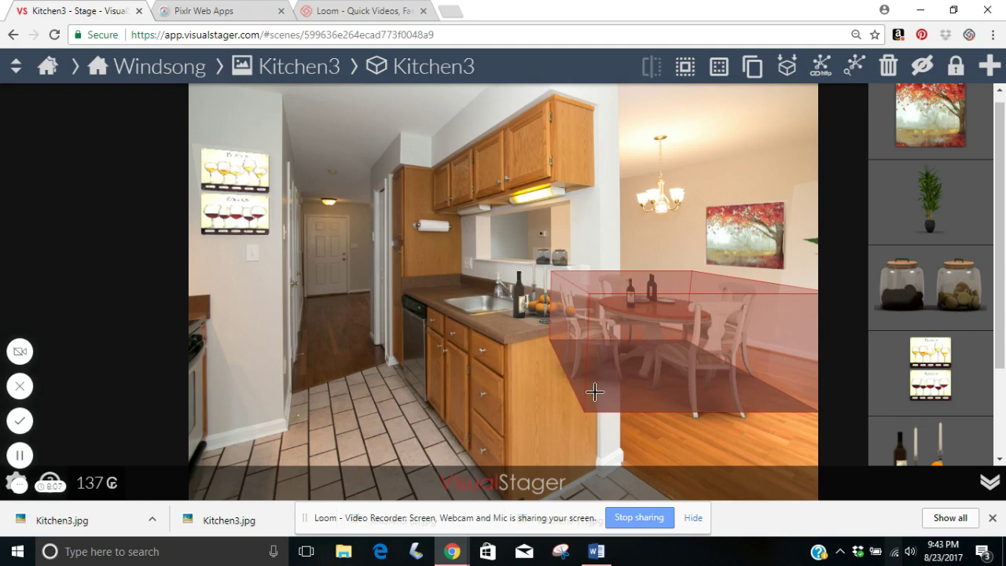
drag(598, 394, 648, 379)
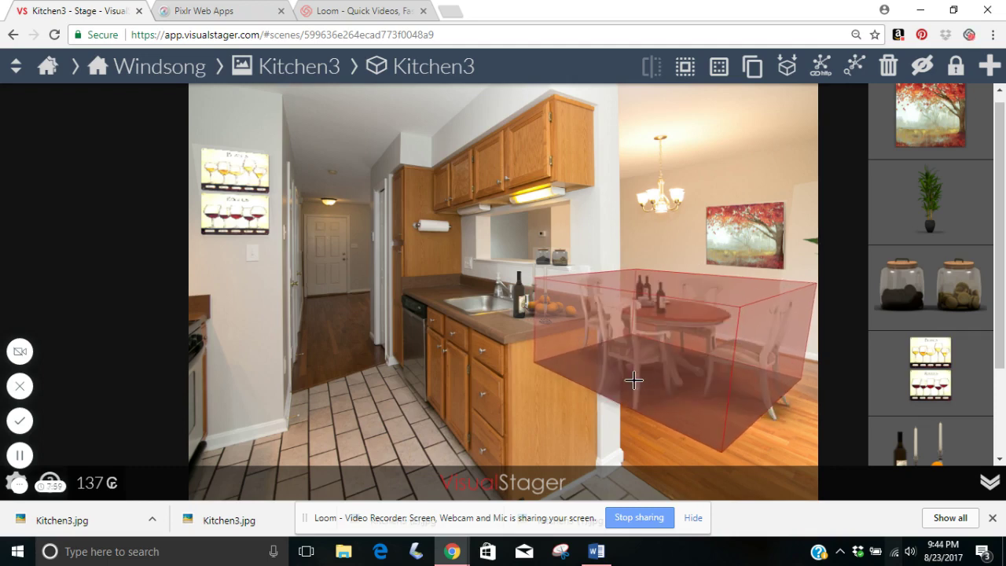
click(632, 454)
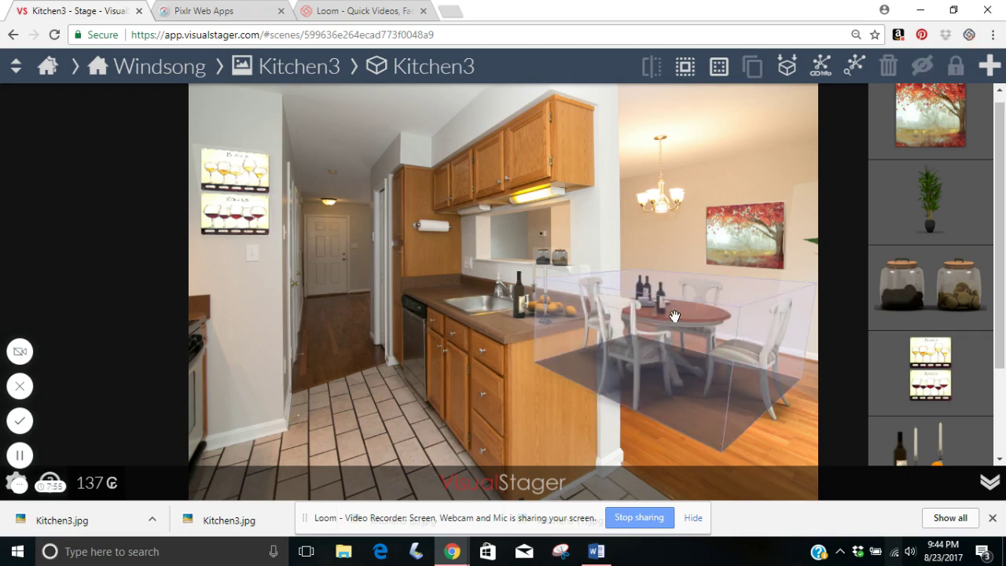
Save the Kitchen3 scene with the dining set and download its image
click(16, 67)
click(27, 96)
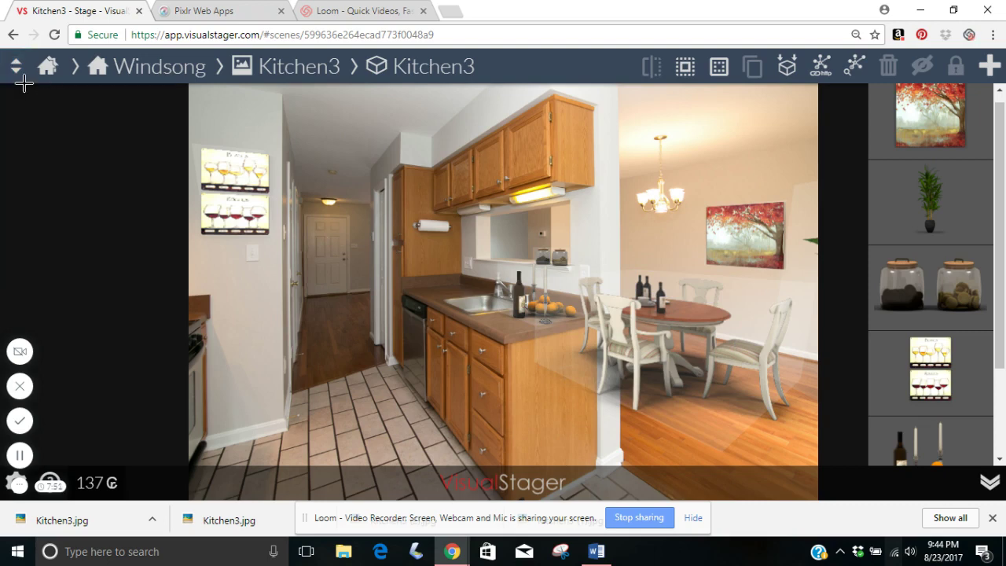
click(15, 69)
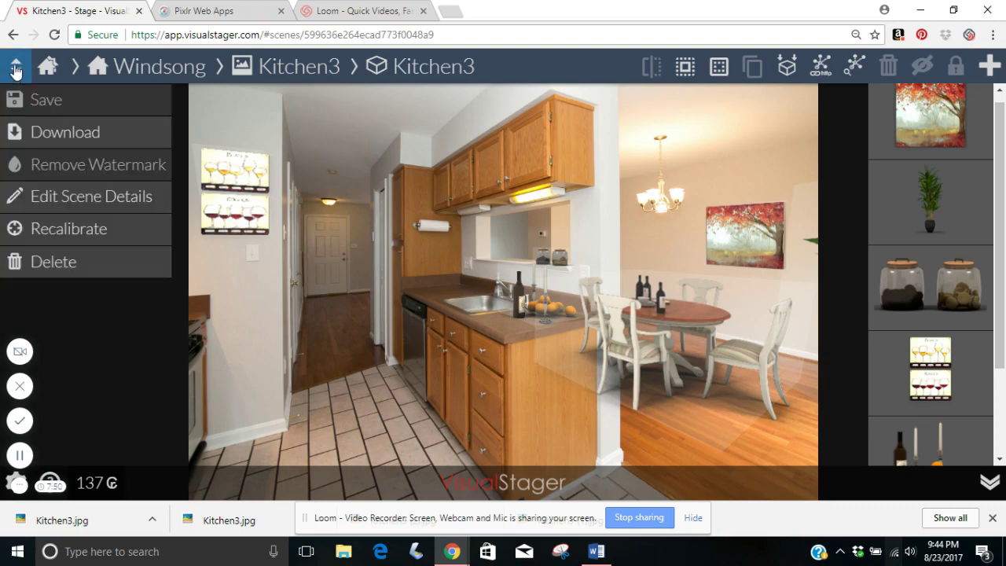
click(105, 132)
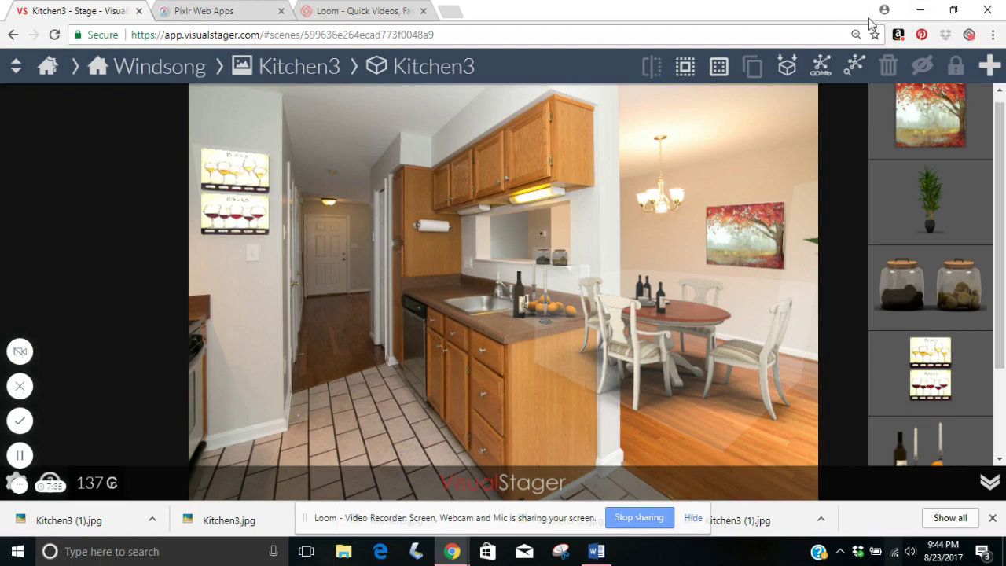
Switch to the Pixlr web apps page and launch Pixlr Editor
click(264, 16)
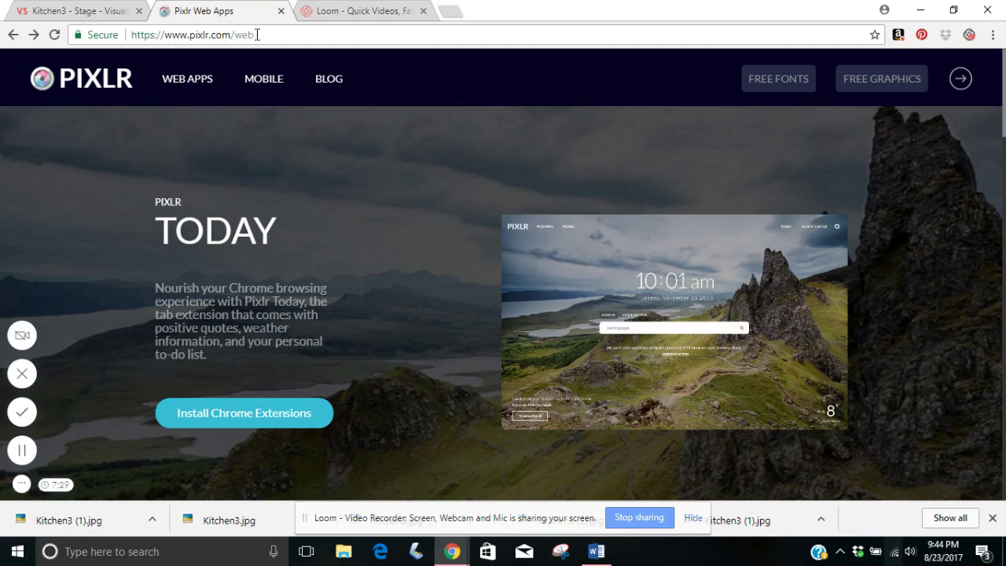
click(191, 81)
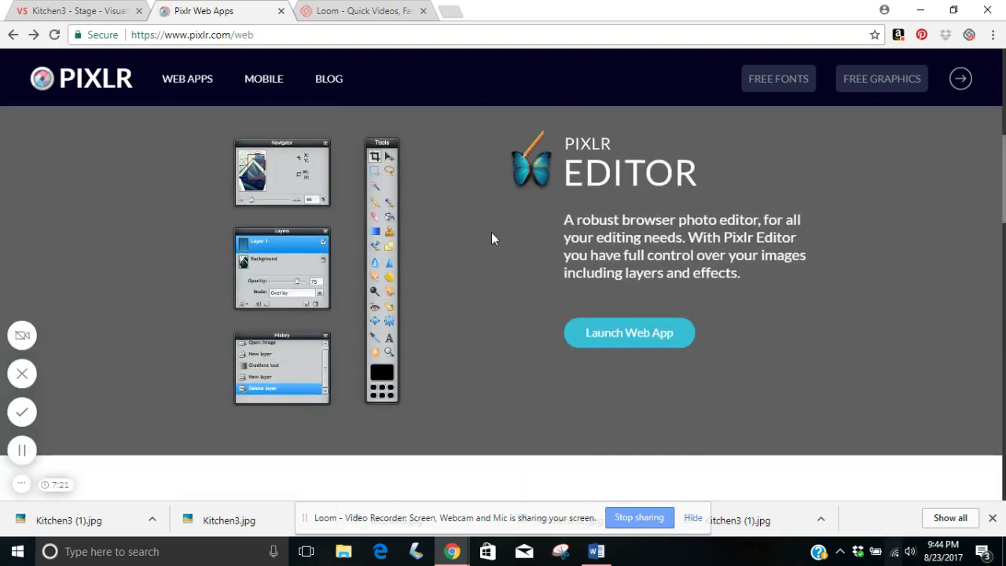
scroll(491, 232, down, 2)
click(639, 334)
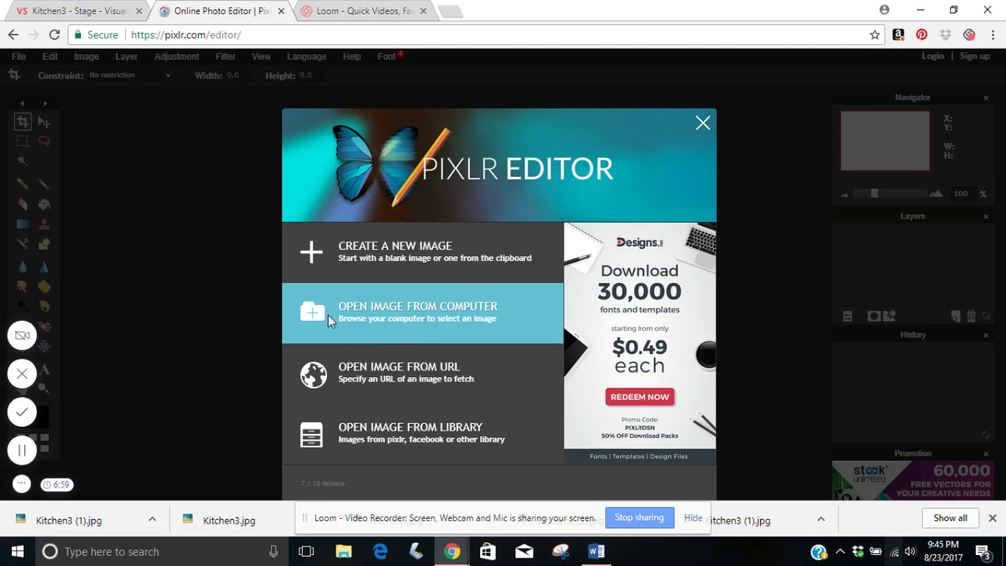
Search the Downloads folder for "kitchen3" images, check their thumbnails and close the dialog without opening one
click(390, 318)
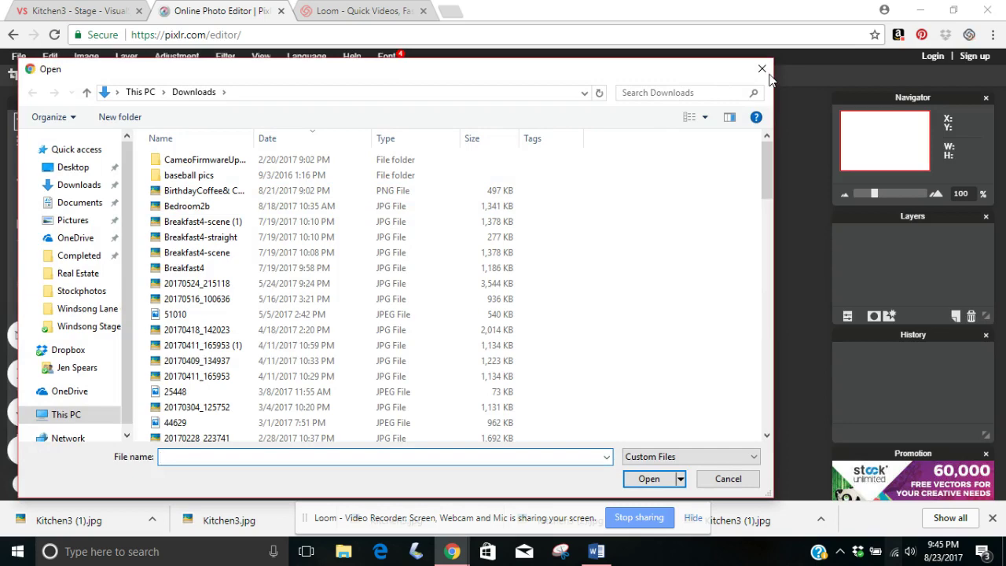
text(kit)
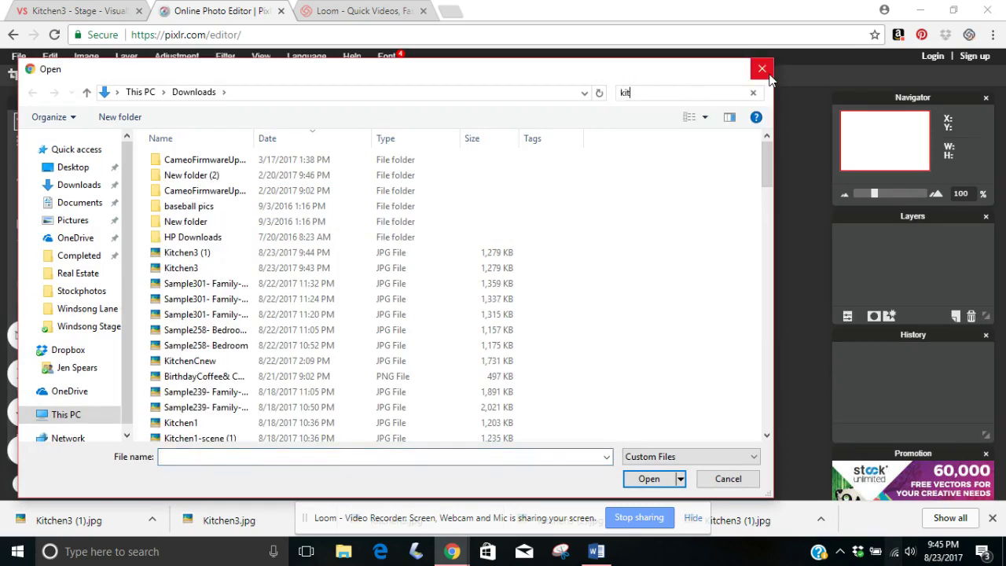
text(chen3)
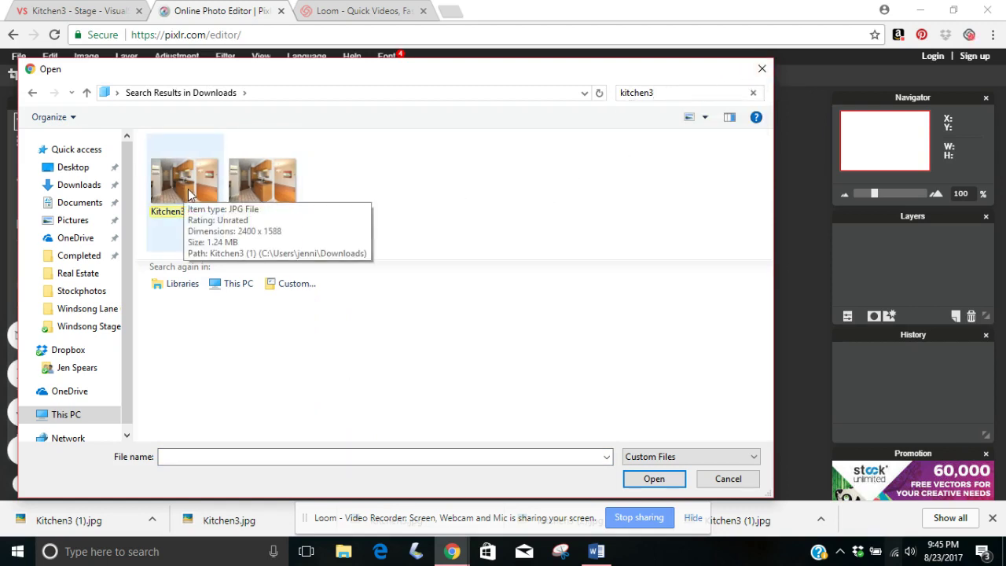
click(763, 72)
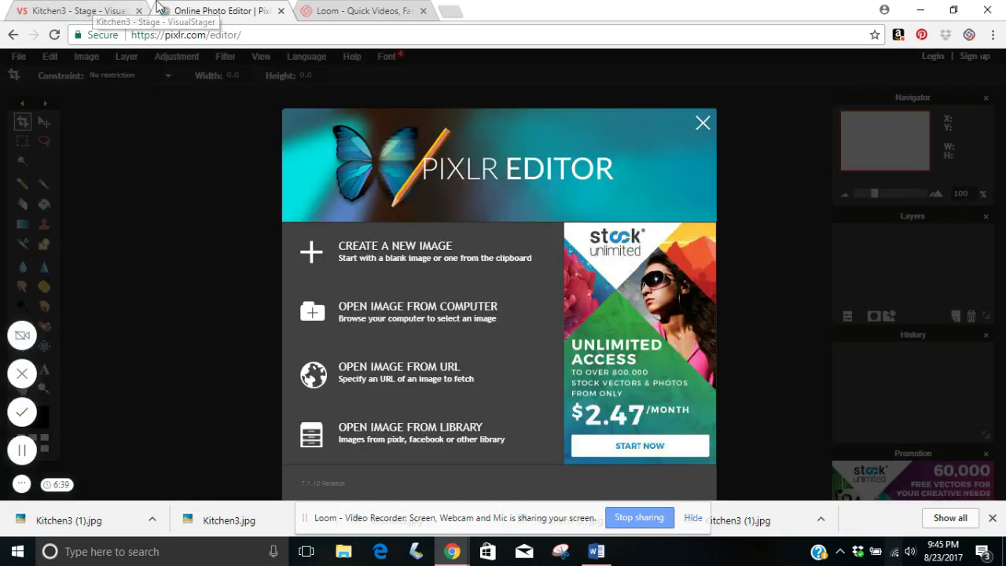
Switch back to VisualStager and preview the downloaded Kitchen3 (1).jpg
click(78, 9)
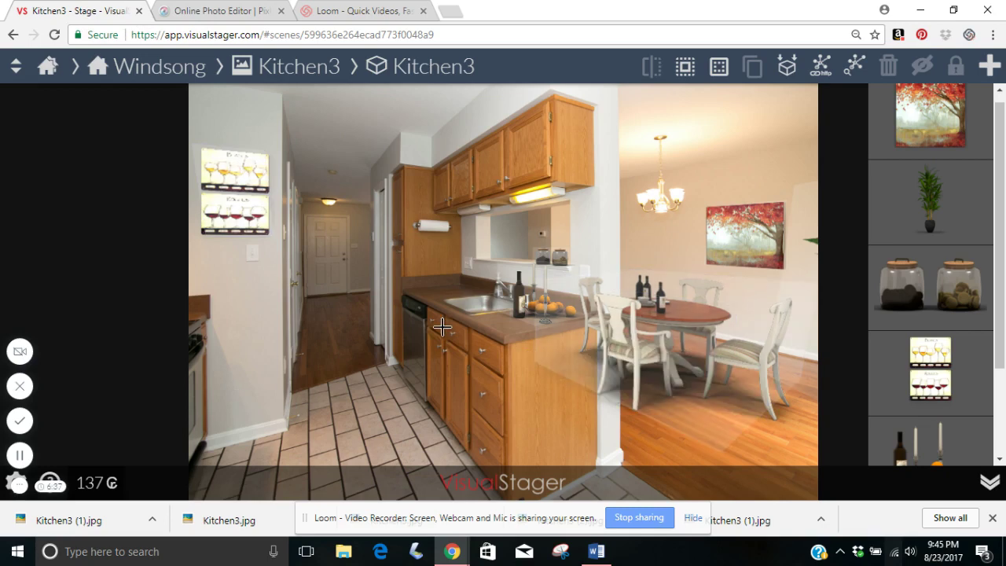
click(15, 68)
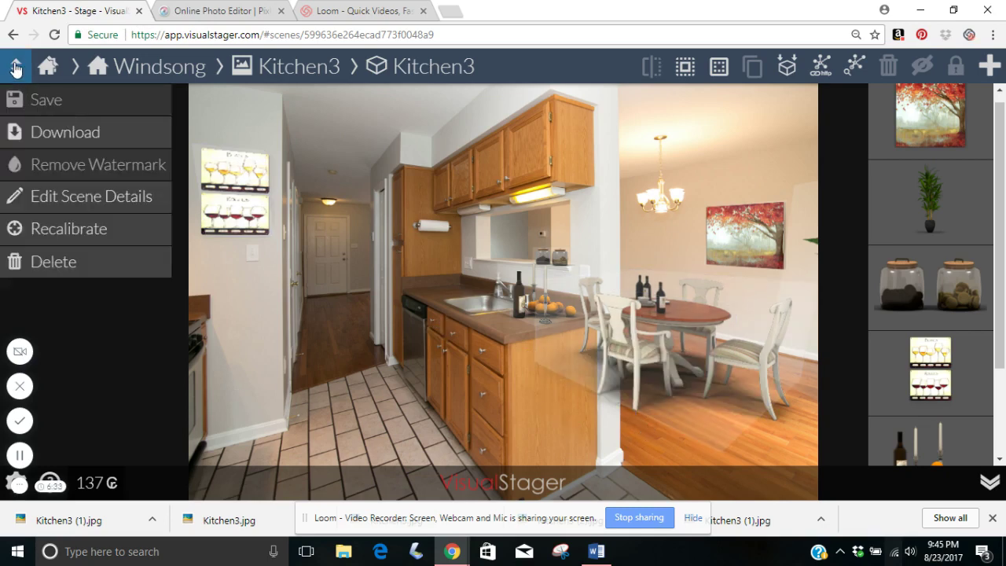
click(15, 68)
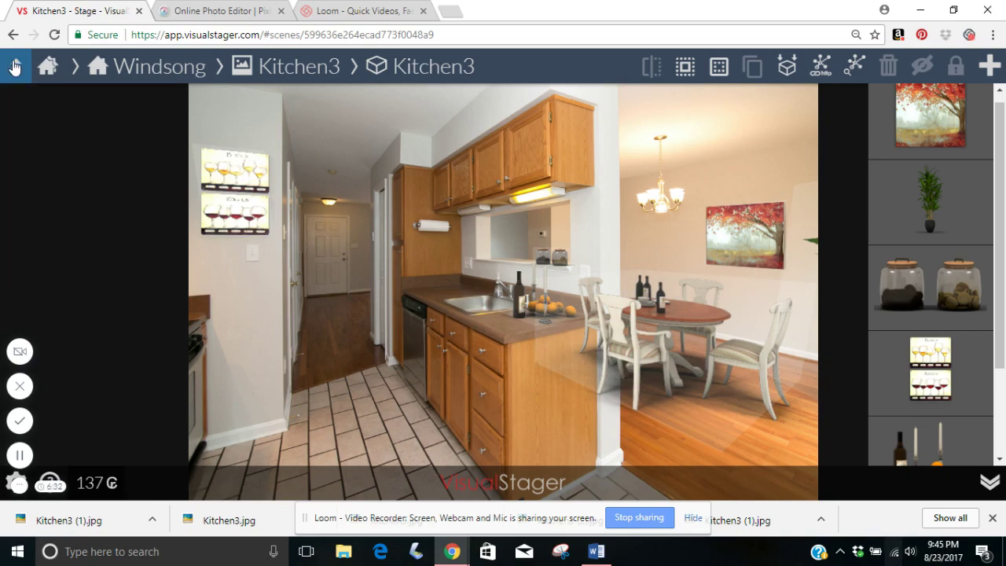
click(79, 519)
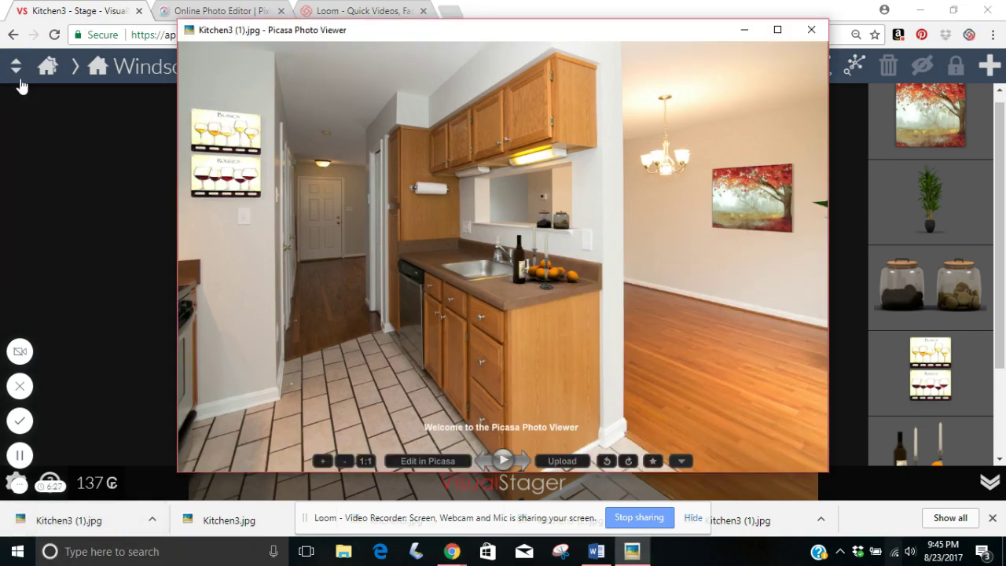
Download the Kitchen3 scene with the dining set again and preview Kitchen3 (2).jpg
click(18, 72)
click(38, 134)
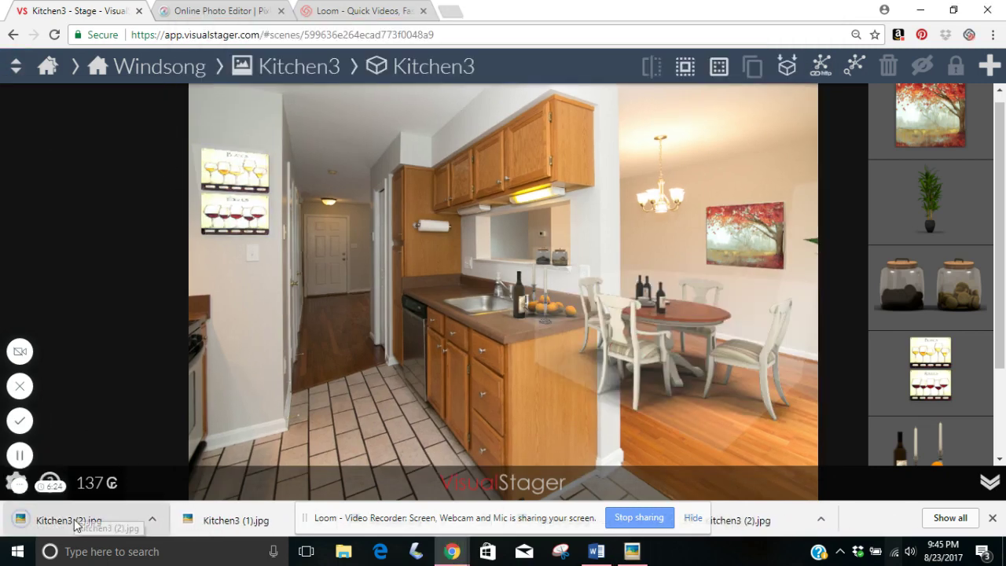
click(75, 520)
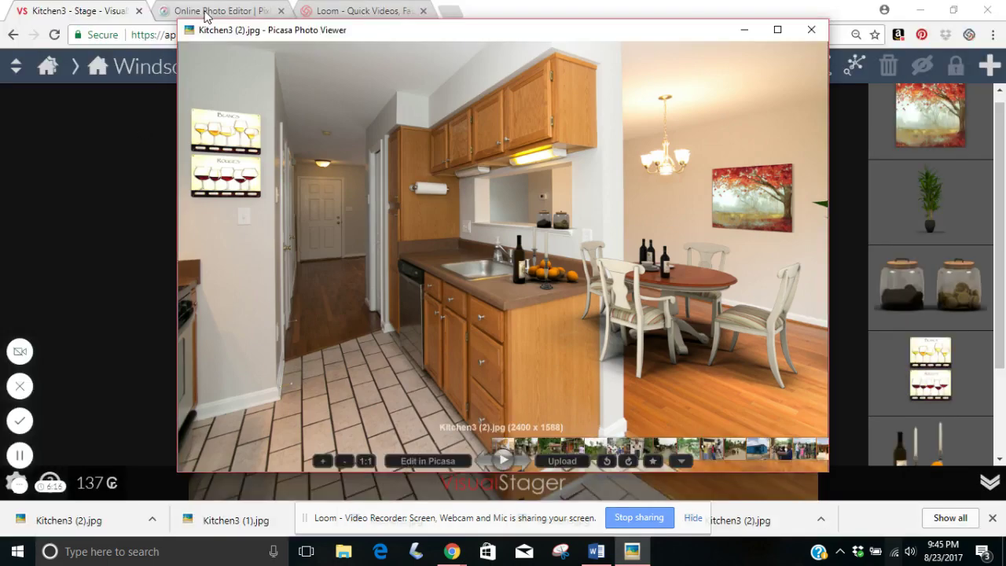
Return to Pixlr Editor and open the Kitchen3 image without the dining set from the computer
click(208, 11)
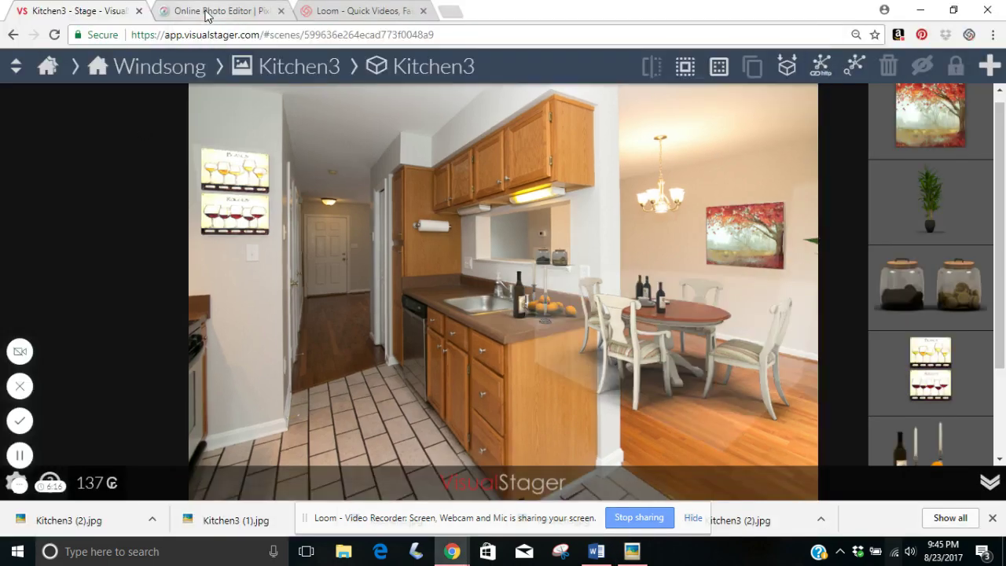
click(374, 312)
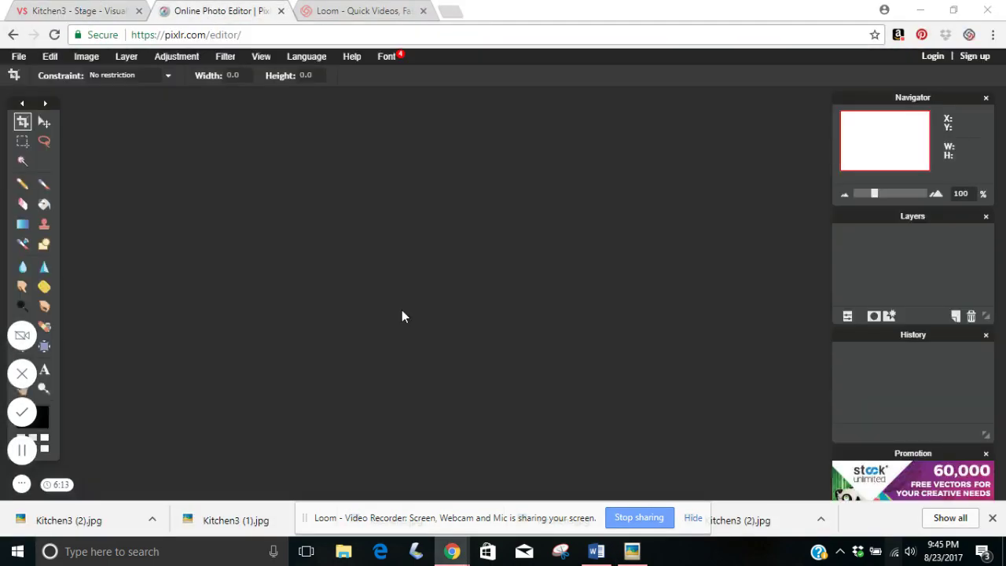
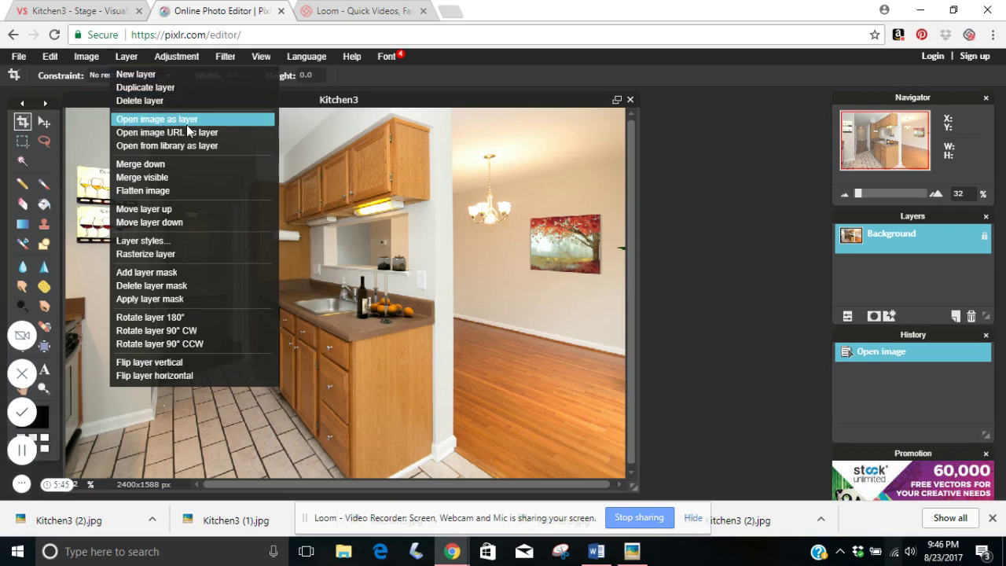
Search the Downloads folder for "kitchen3" and open Kitchen3 (2) as a layer above the kitchen background
click(188, 122)
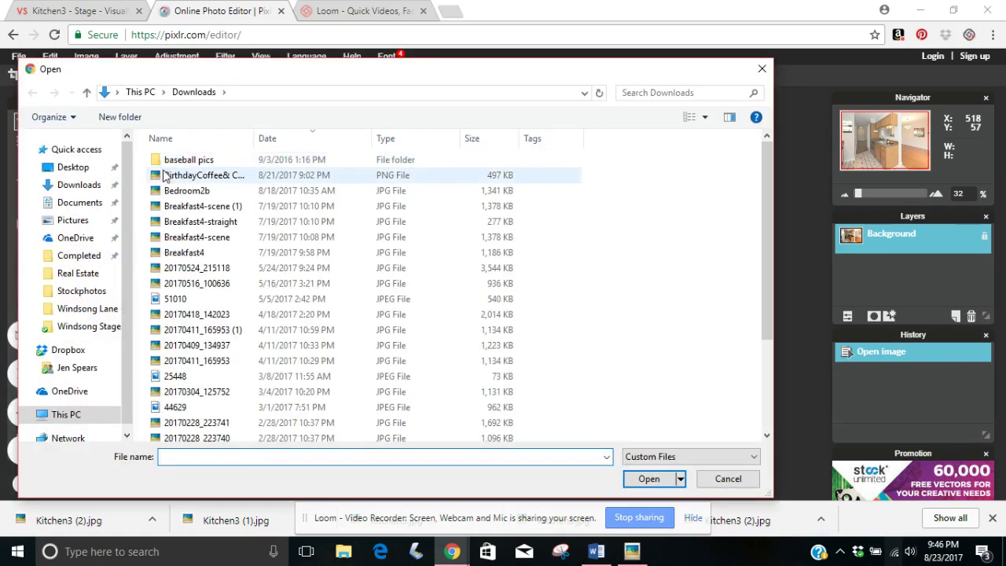
click(681, 92)
text(kitch)
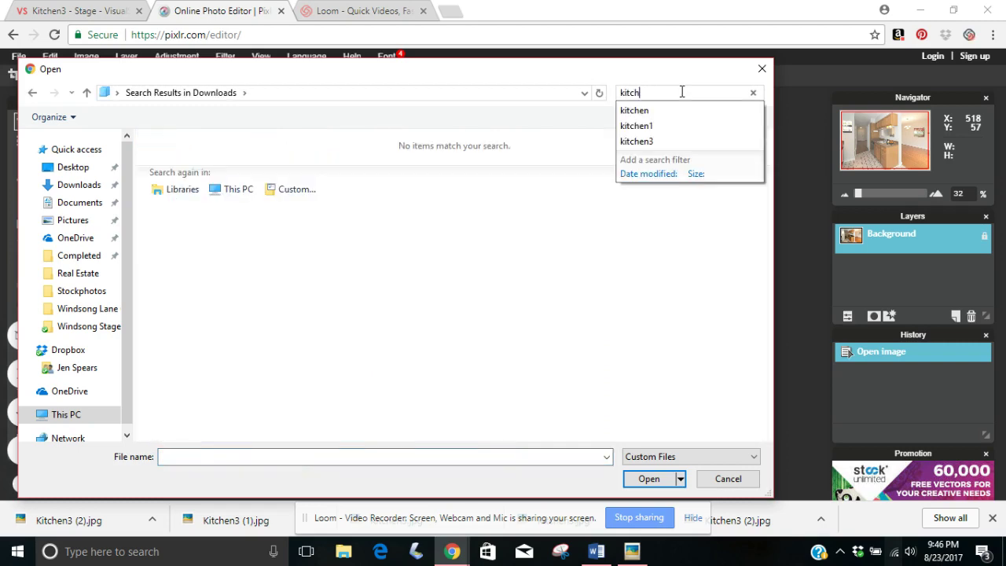
text(en3)
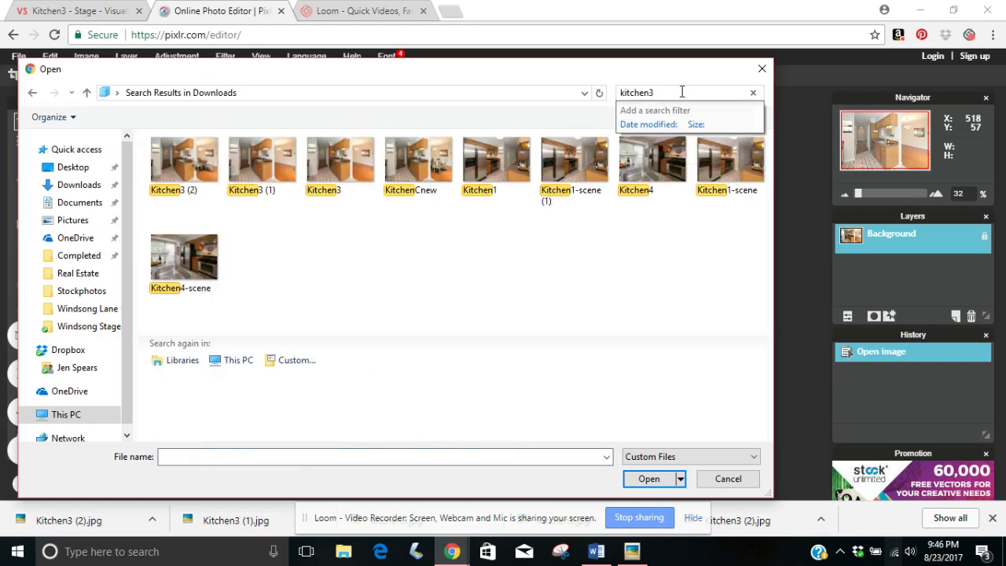
click(193, 160)
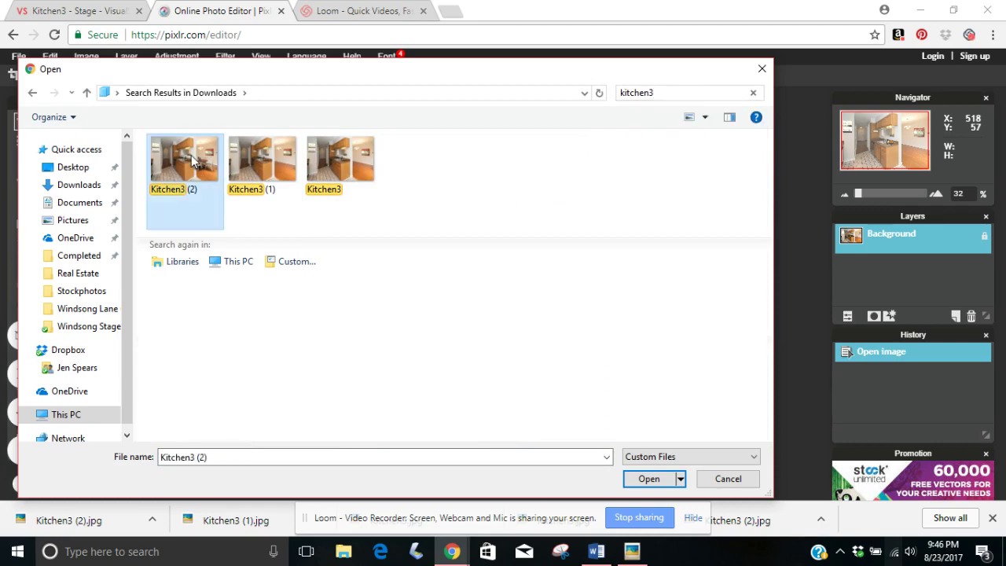
click(646, 481)
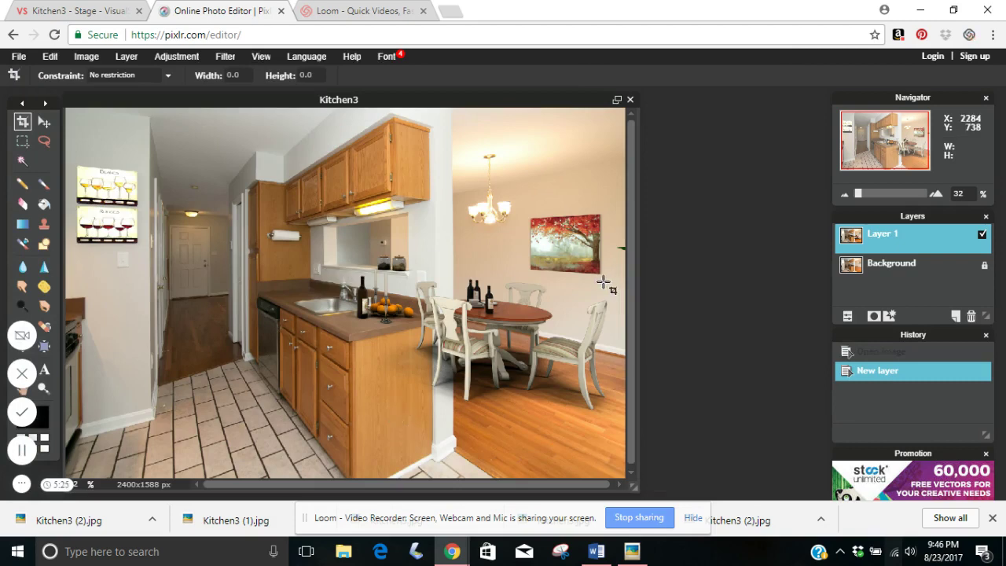
Marquee-select an area of about 366 by 750 px where the chairs overlap the cabinet and wall, ending at the wall's outer corner
scroll(604, 284, down, 1)
scroll(605, 286, up, 3)
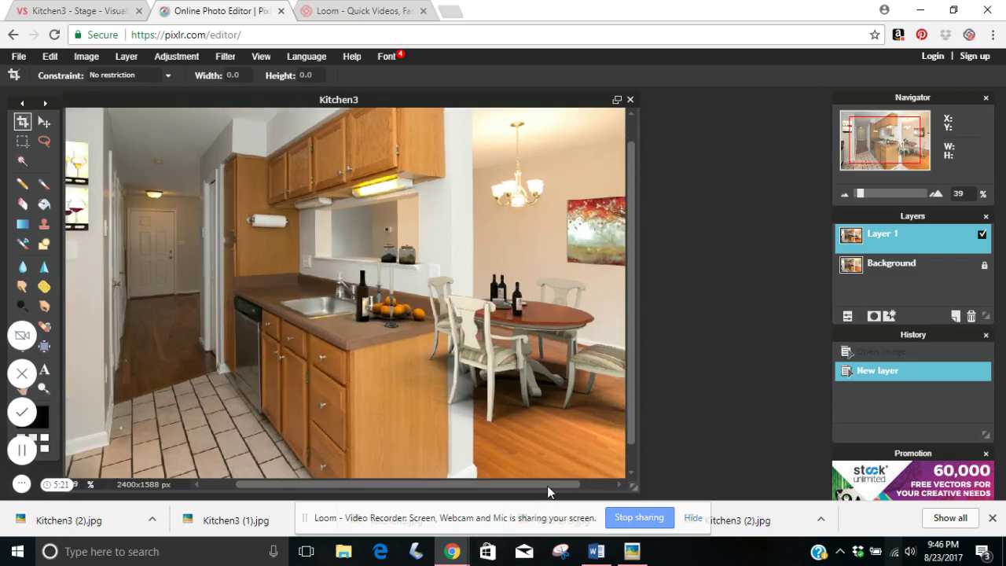
drag(564, 487, 598, 486)
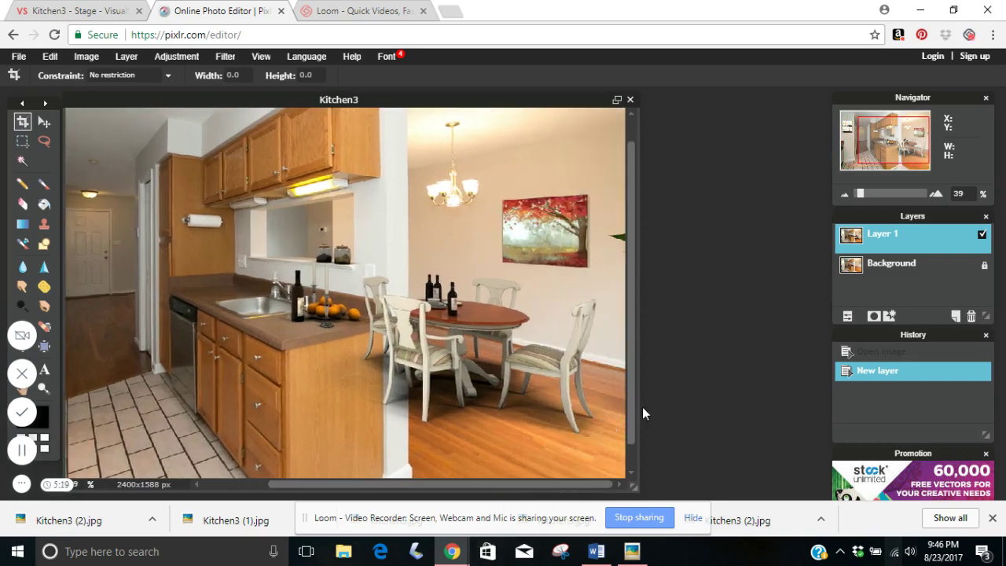
drag(633, 410, 633, 438)
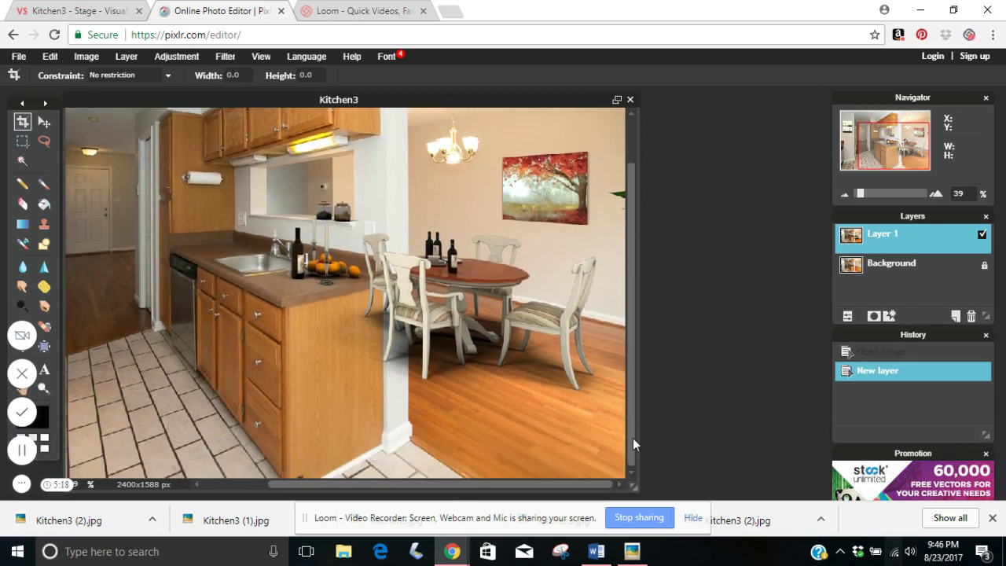
scroll(542, 424, up, 1)
scroll(542, 425, up, 2)
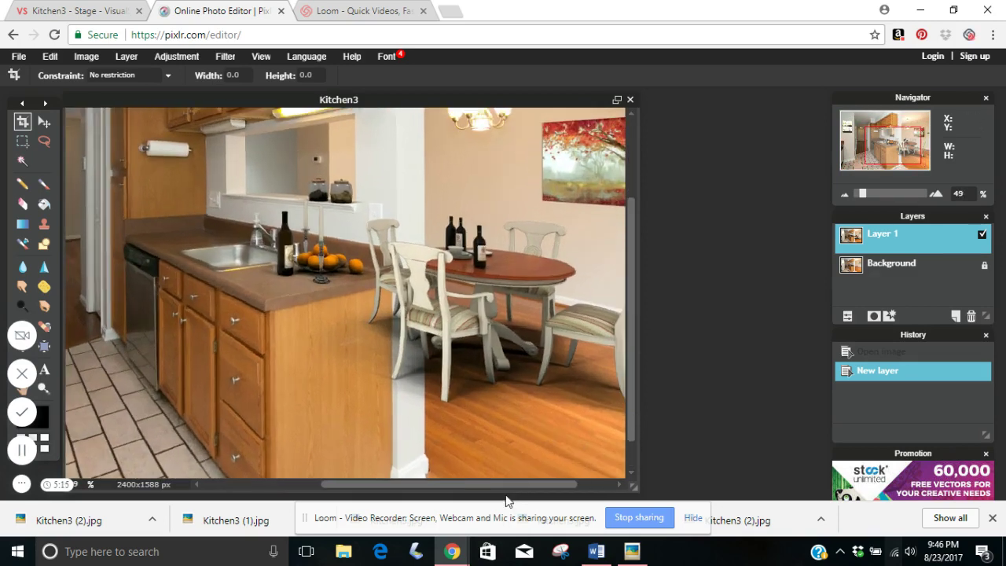
drag(503, 482, 555, 478)
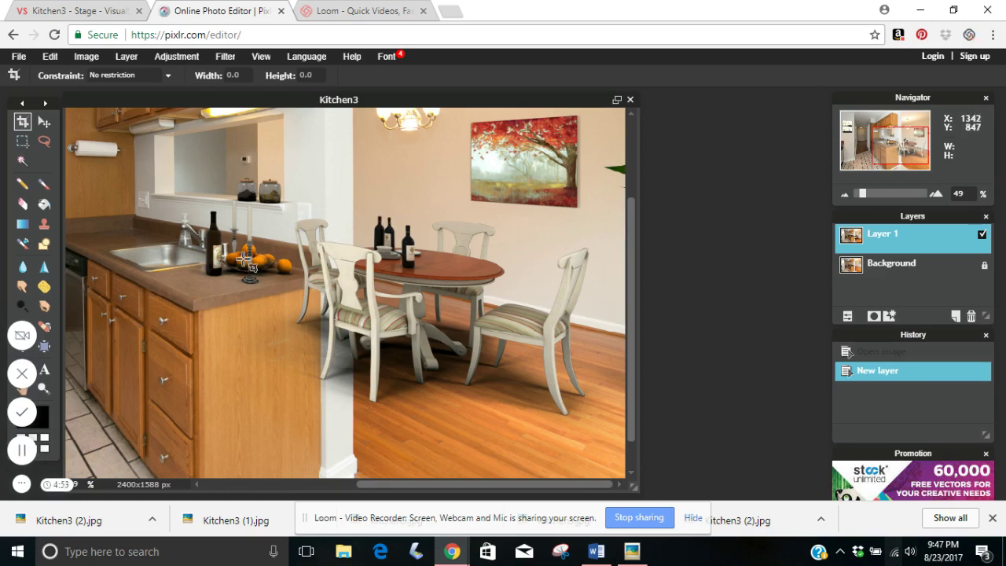
click(22, 144)
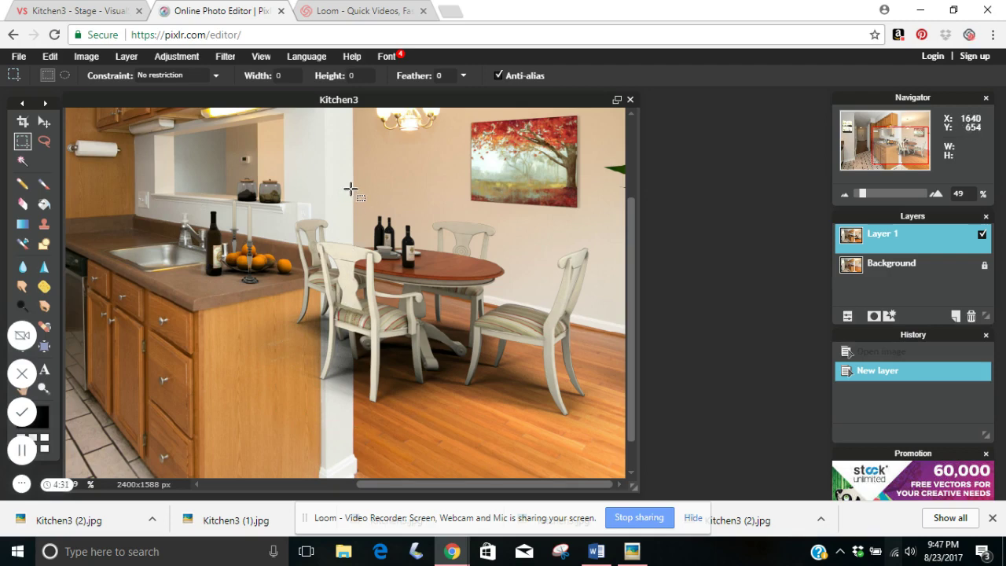
drag(353, 188, 220, 459)
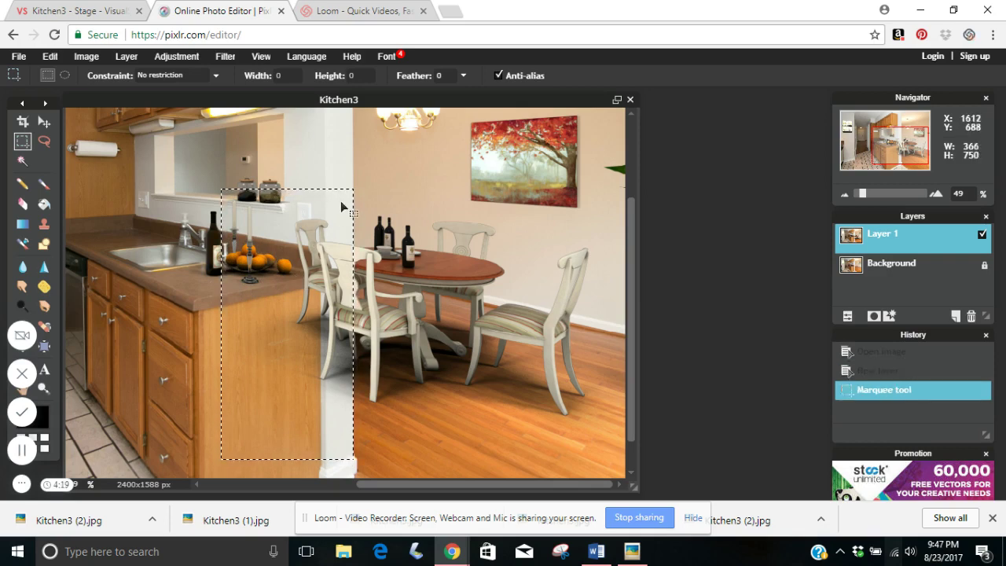
drag(343, 206, 344, 207)
scroll(383, 223, up, 4)
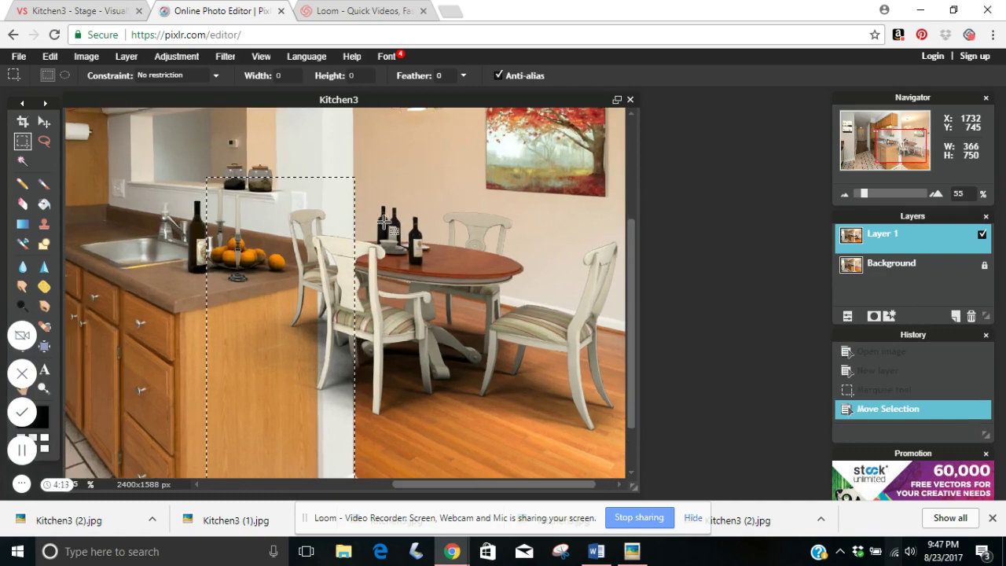
scroll(377, 190, up, 1)
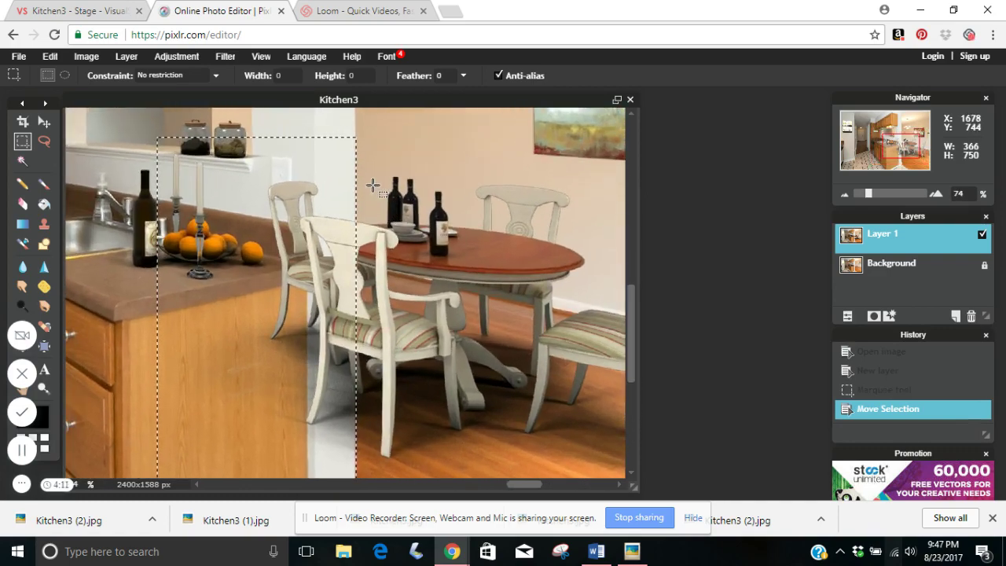
click(311, 178)
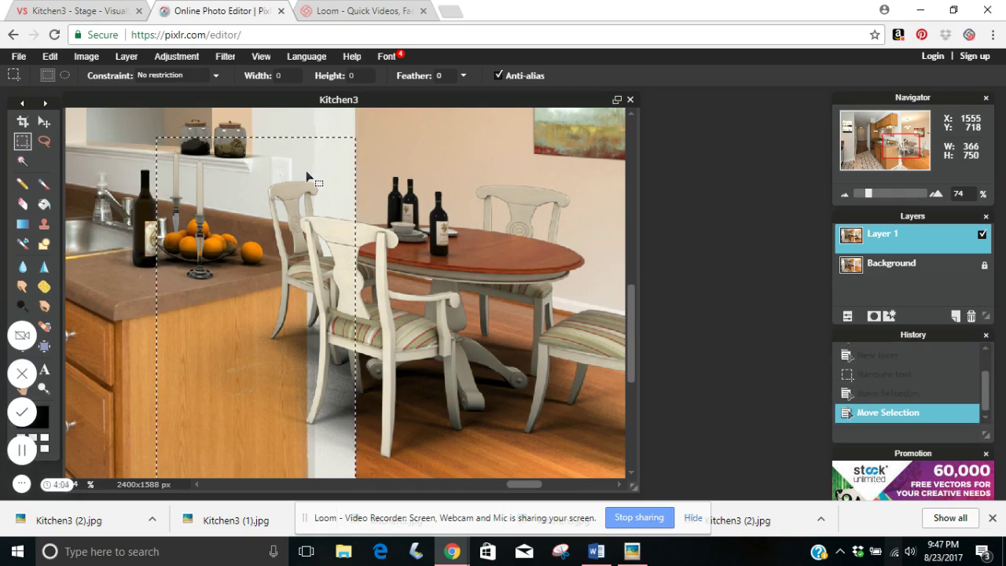
Erase the chair parts and shadows inside the selection on Layer 1, using the Eraser with the 61 px square brush
click(23, 207)
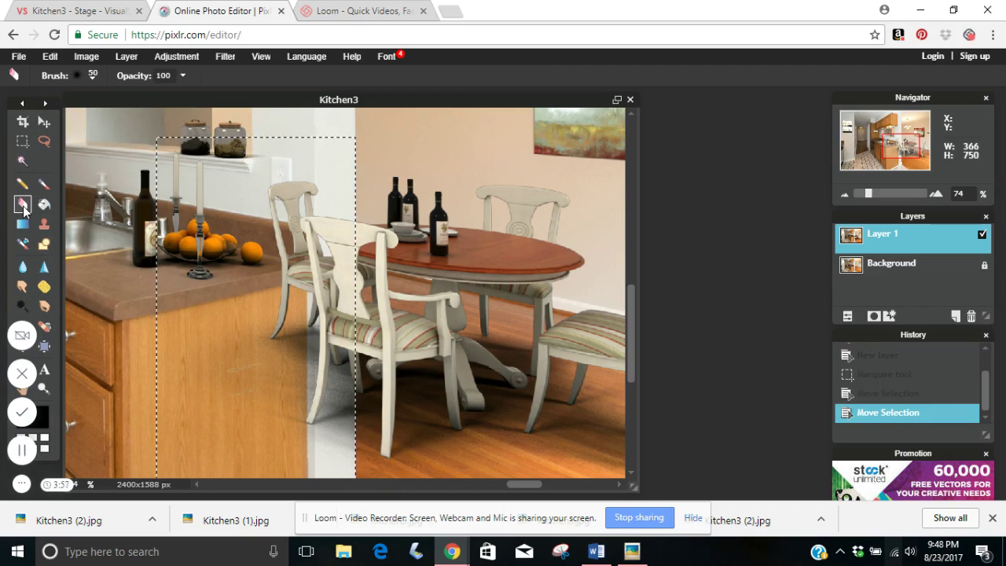
click(92, 76)
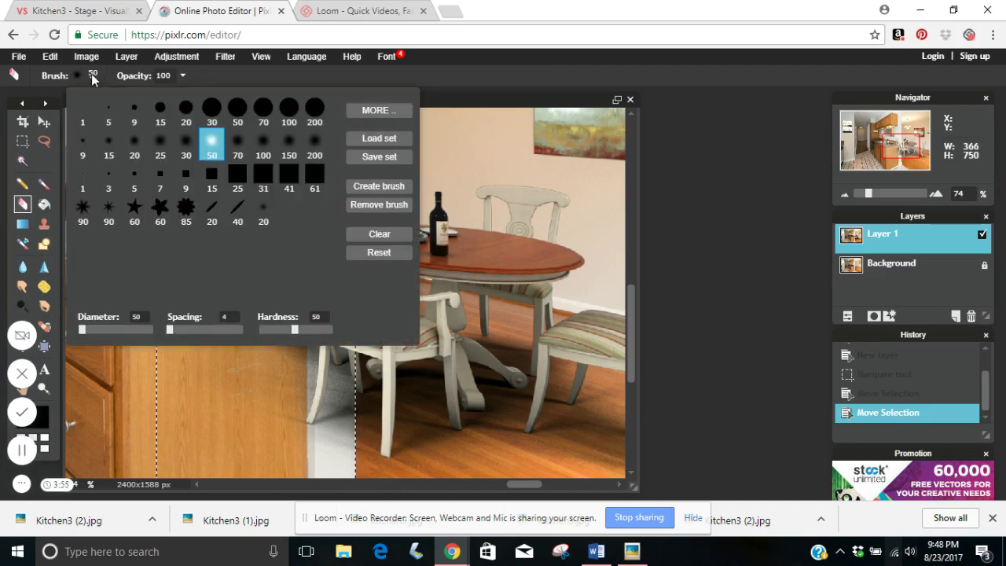
click(314, 177)
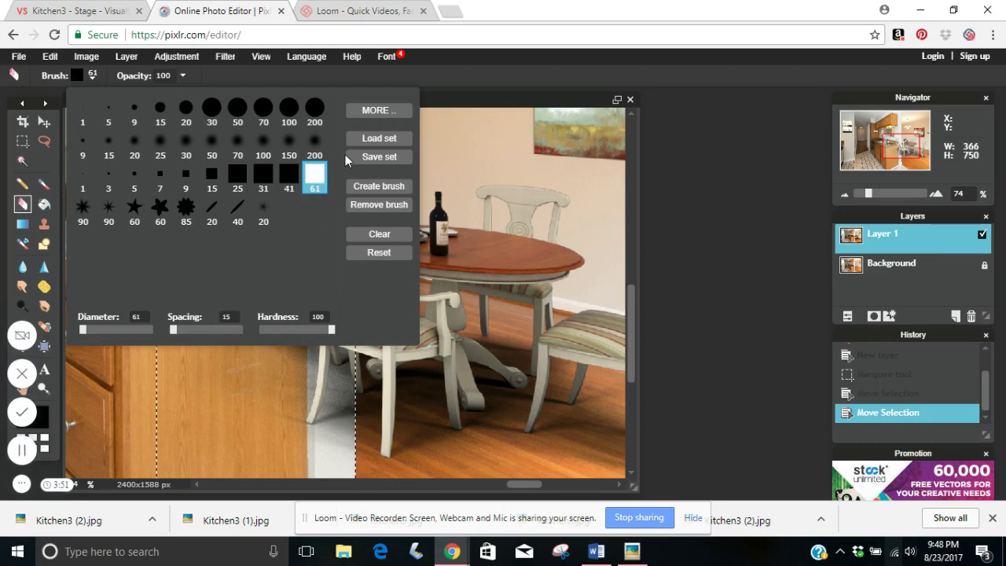
click(246, 386)
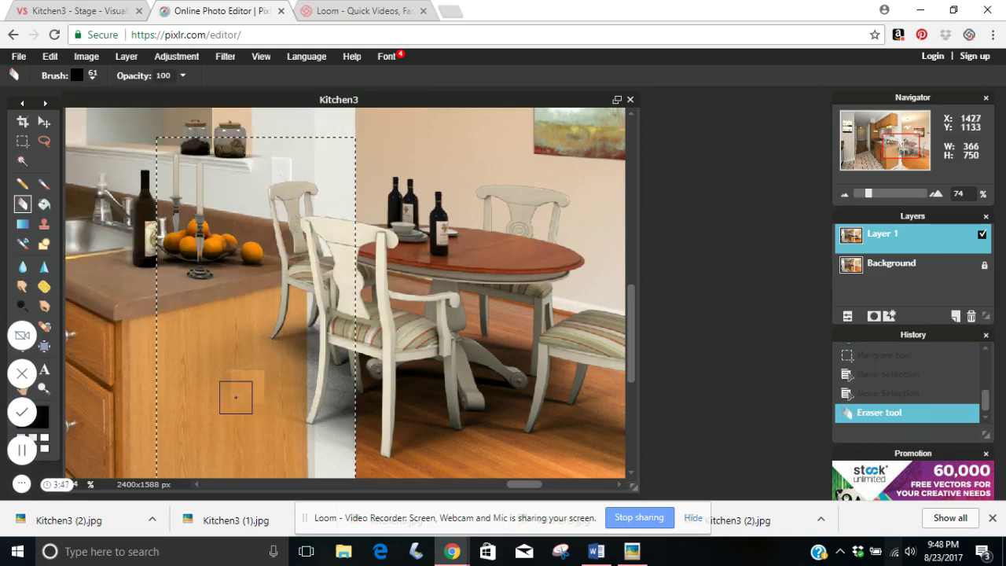
click(254, 378)
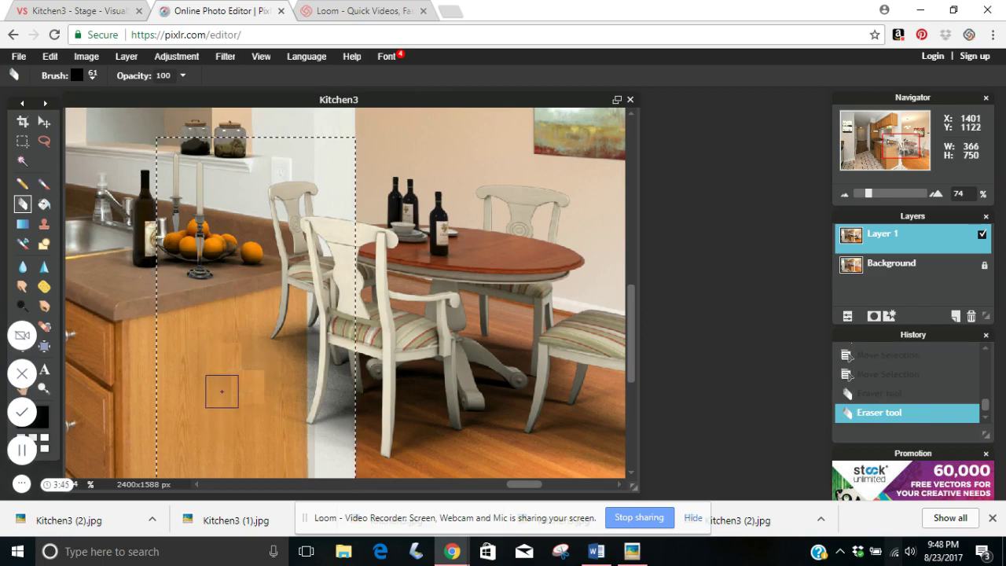
click(221, 386)
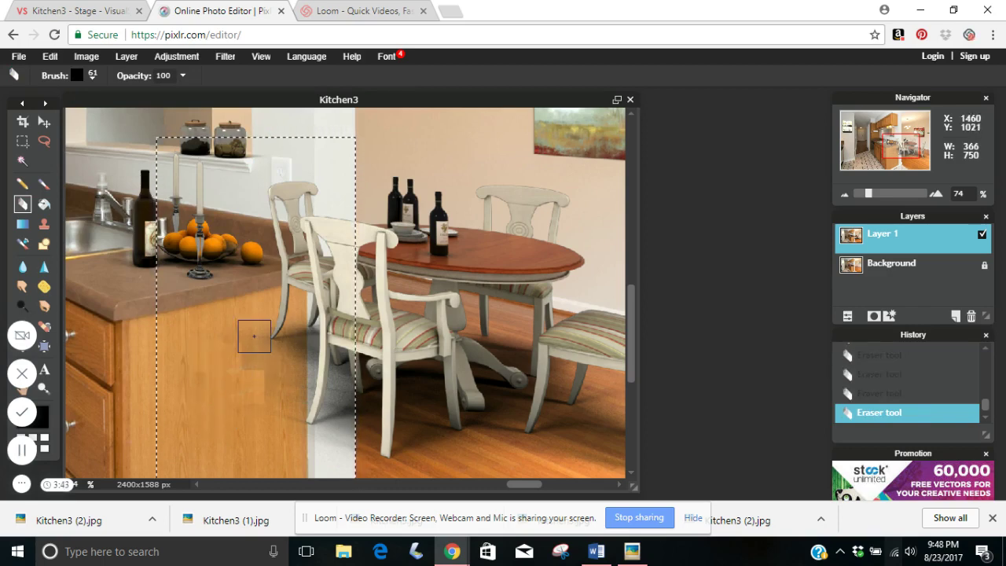
click(204, 337)
mouse_move(203, 338)
mouse_down()
mouse_move(376, 330)
mouse_move(246, 303)
mouse_move(319, 293)
mouse_up()
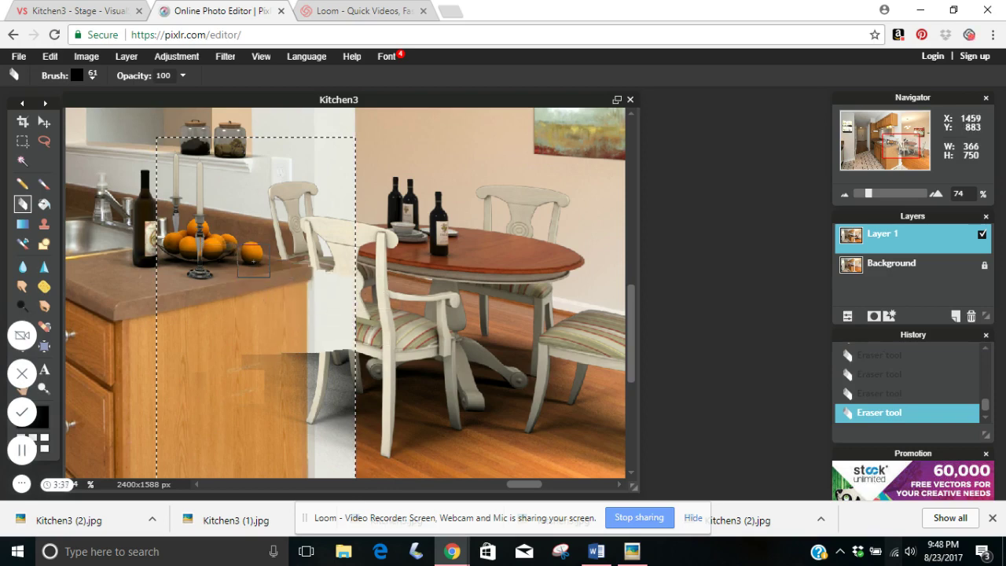
mouse_move(253, 262)
mouse_down()
mouse_move(400, 264)
mouse_move(367, 249)
mouse_move(230, 232)
mouse_move(381, 218)
mouse_move(200, 189)
mouse_move(406, 186)
mouse_move(243, 175)
mouse_up()
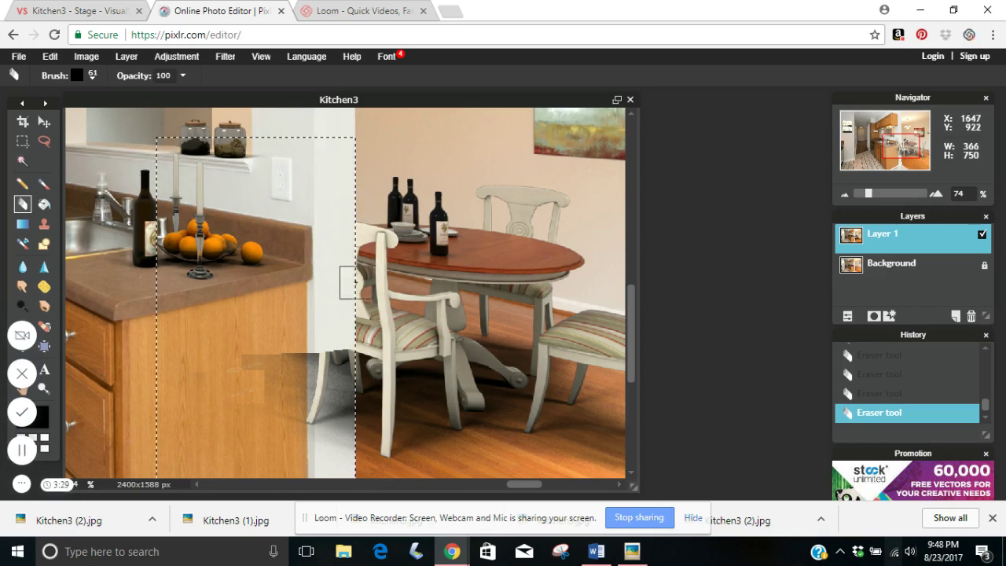
mouse_move(228, 360)
mouse_down()
mouse_move(304, 367)
mouse_move(425, 355)
mouse_move(375, 355)
mouse_move(243, 388)
mouse_up()
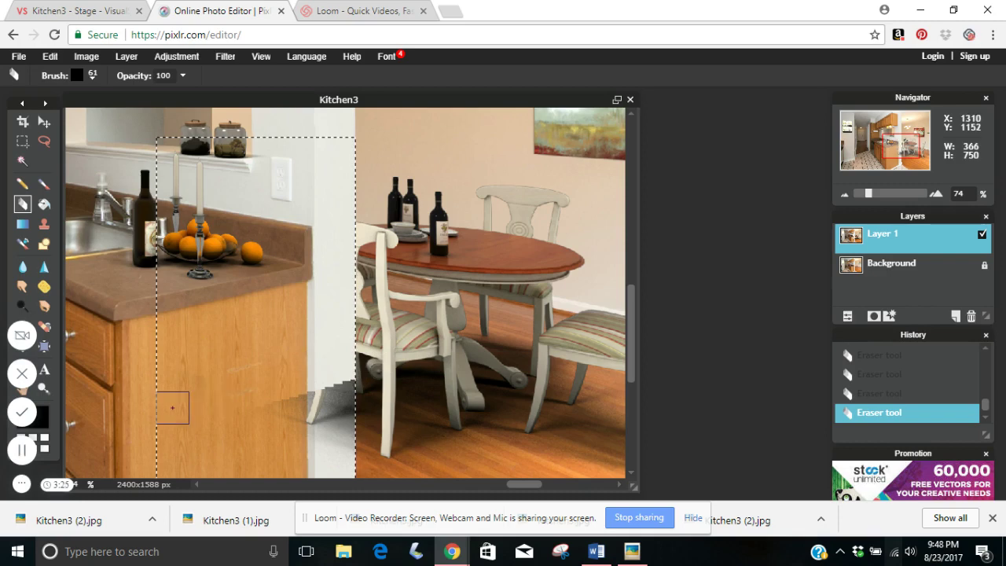
mouse_move(173, 407)
mouse_down()
mouse_move(356, 406)
mouse_move(424, 384)
mouse_move(360, 384)
mouse_move(223, 420)
mouse_move(257, 433)
mouse_move(385, 435)
mouse_up()
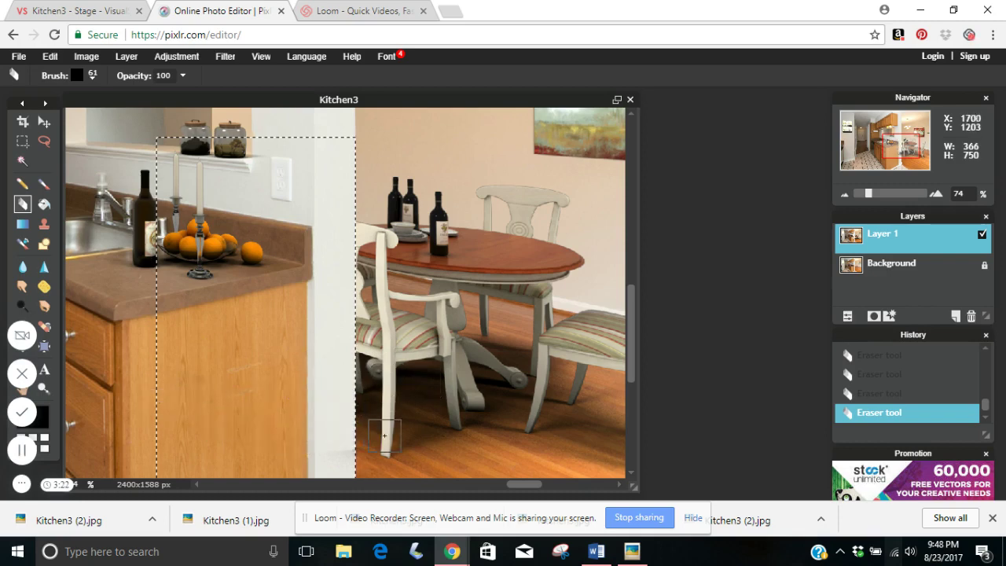
Inspect the erased area along the cabinet side and wall end, and deselect everything
scroll(267, 411, up, 1)
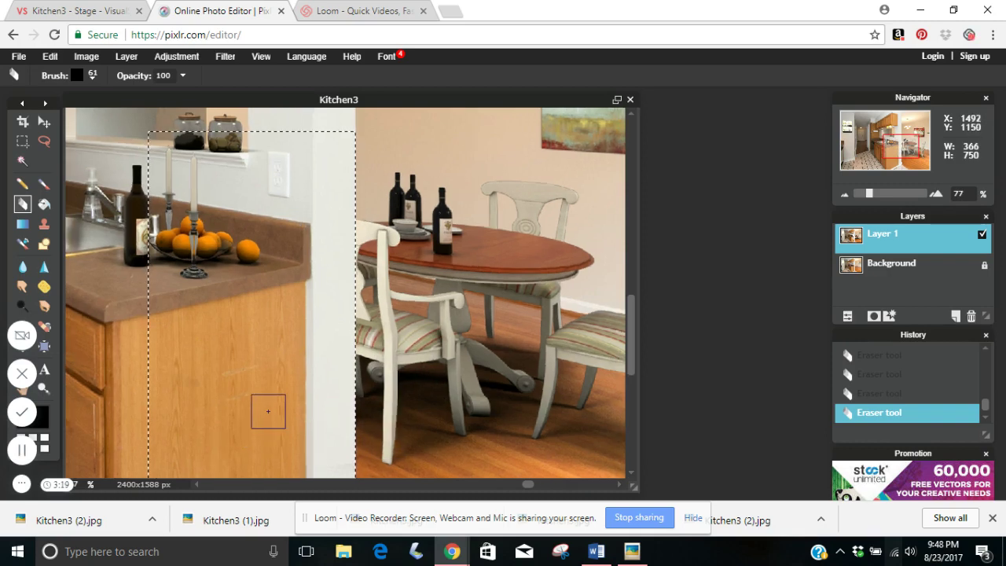
scroll(624, 351, down, 1)
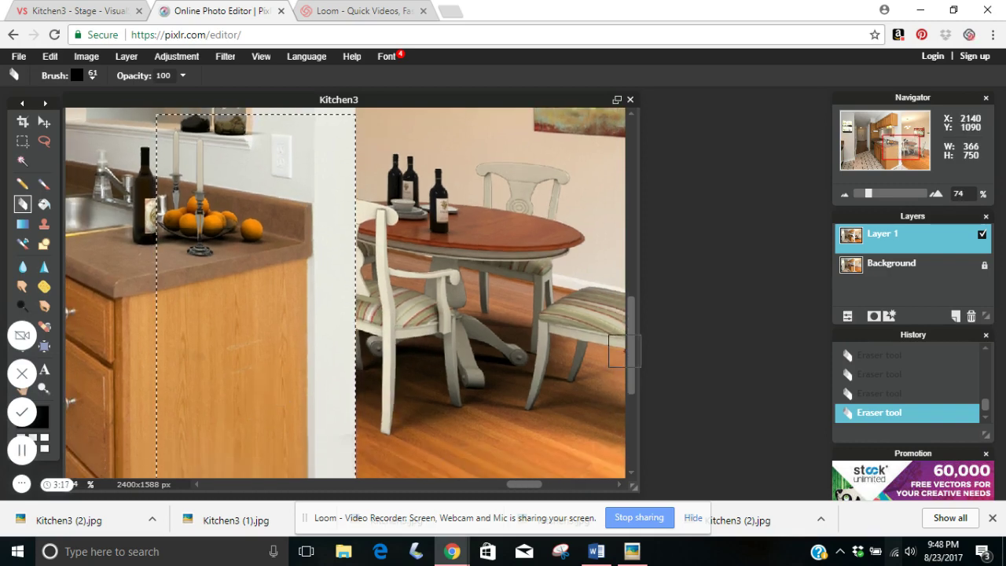
scroll(625, 351, down, 3)
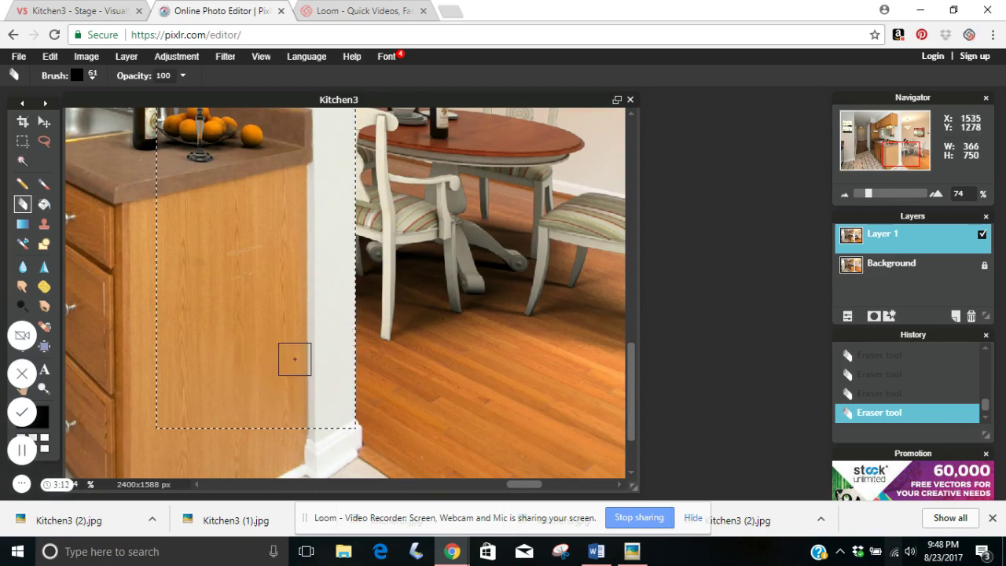
scroll(279, 325, up, 1)
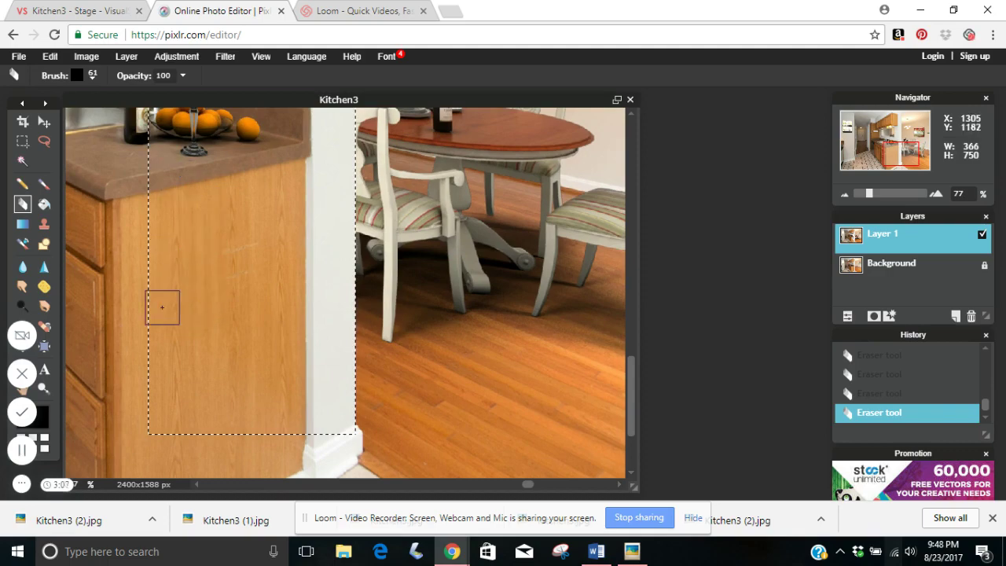
scroll(265, 376, down, 3)
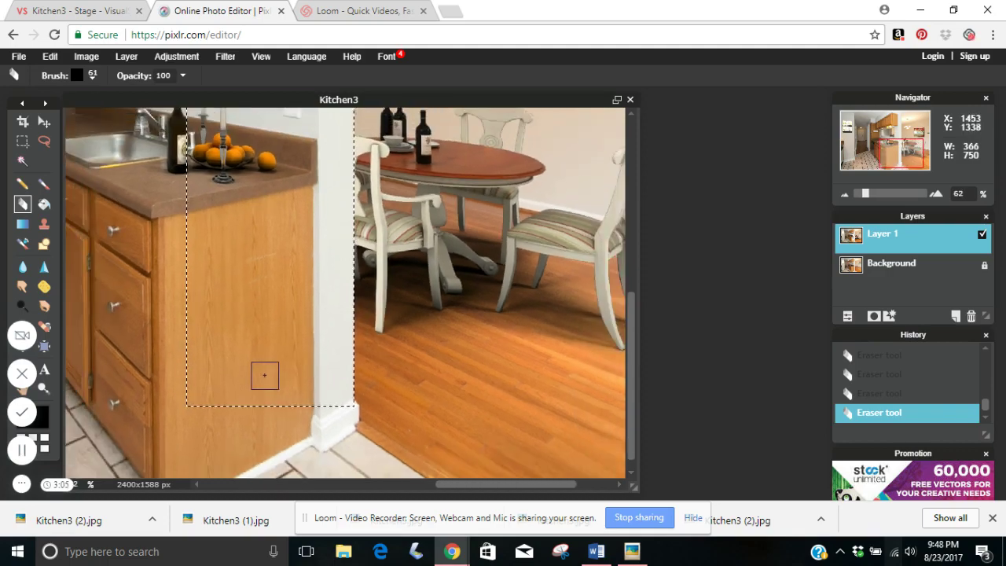
scroll(265, 375, down, 5)
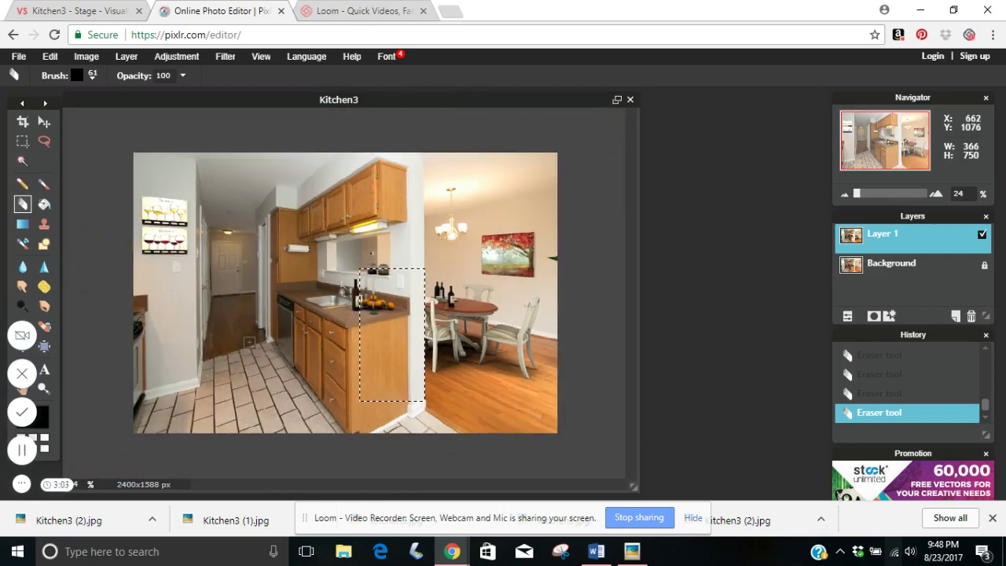
click(50, 55)
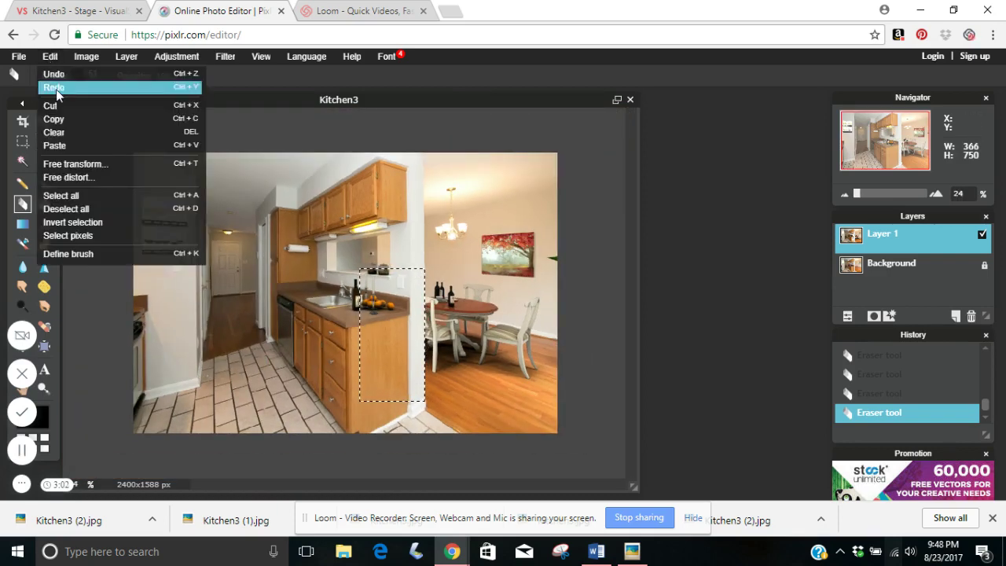
click(66, 209)
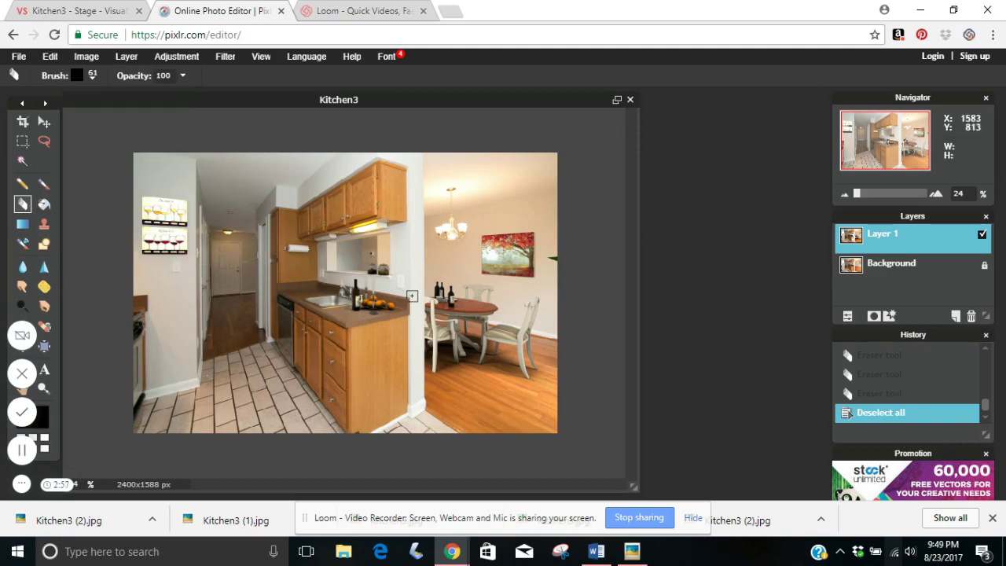
scroll(412, 295, up, 3)
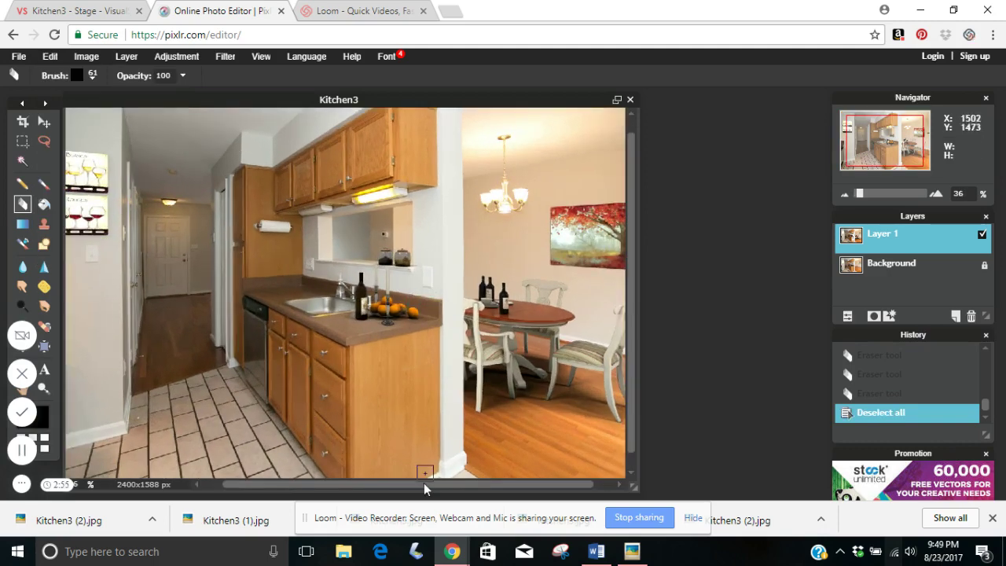
drag(430, 489, 473, 490)
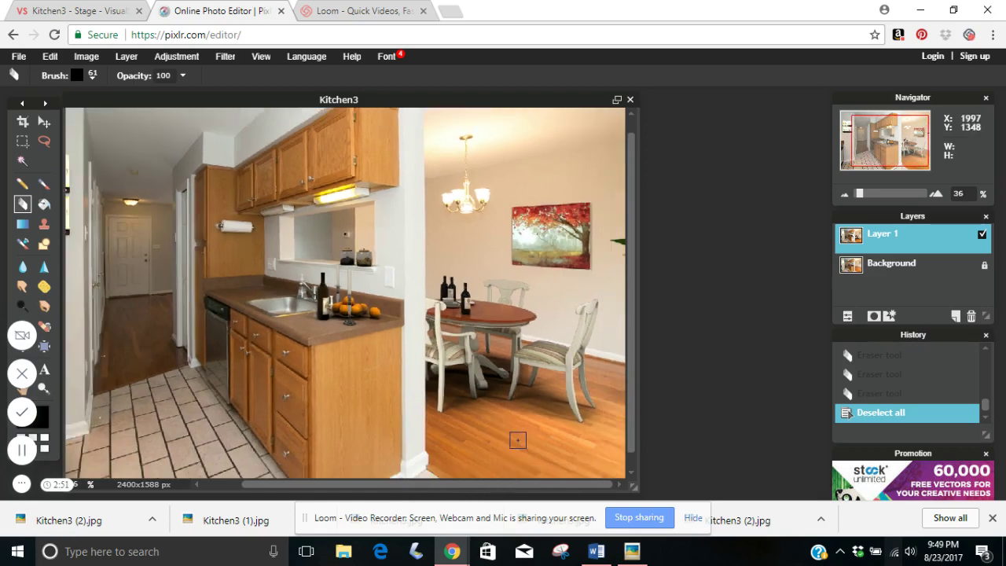
Set up saving the combined kitchen image to the computer as a JPEG with the quality set to 100
scroll(515, 441, down, 2)
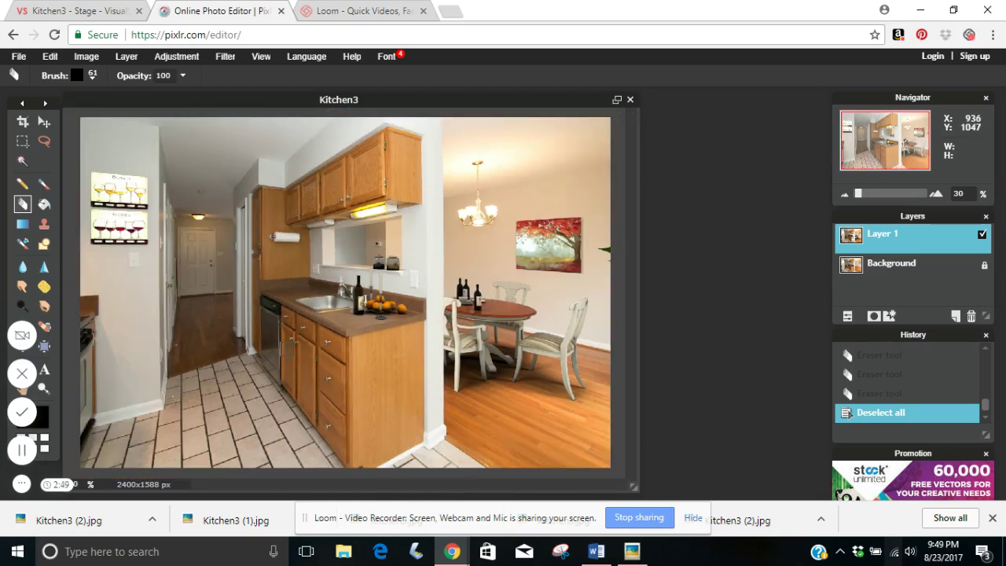
click(20, 63)
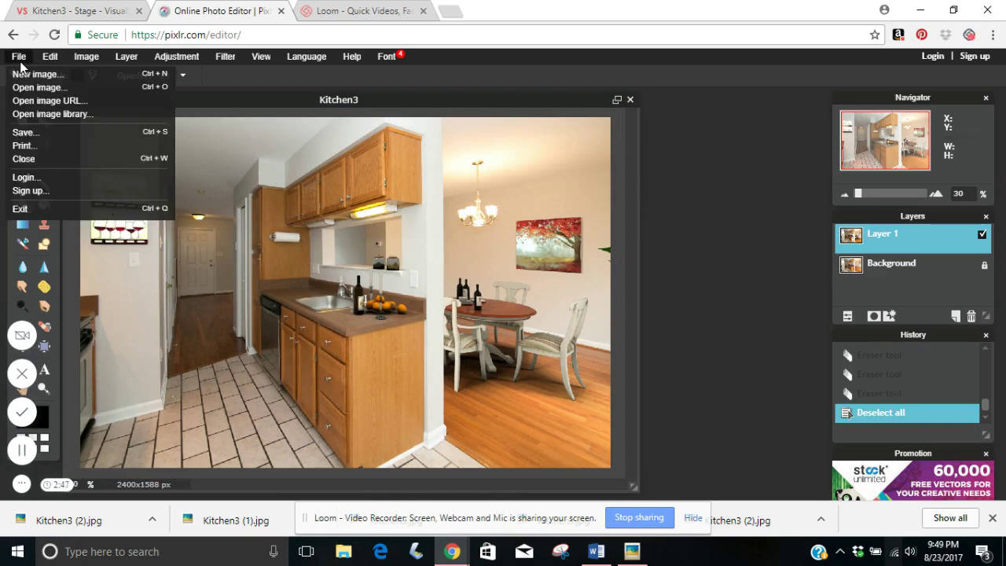
click(32, 132)
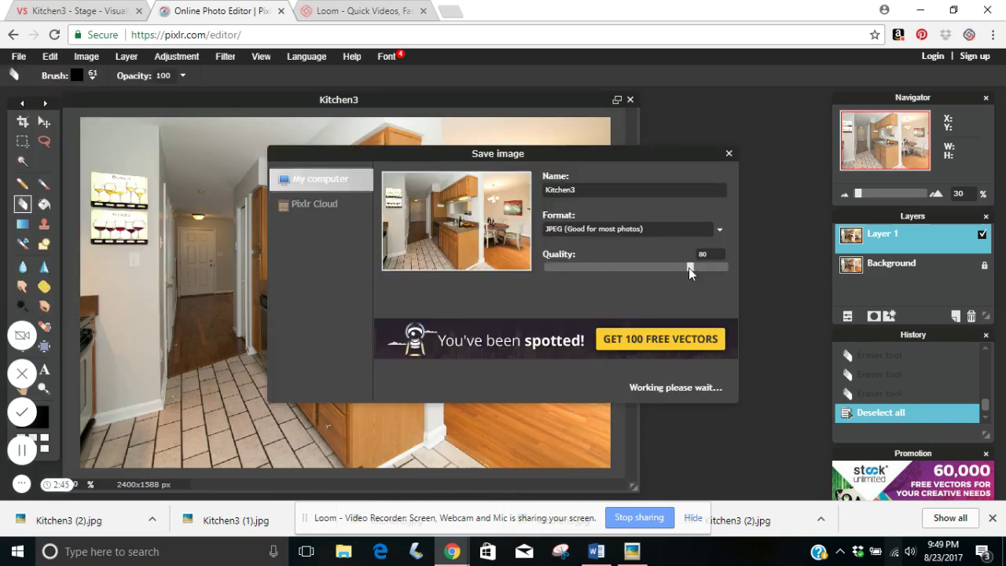
drag(693, 268, 732, 268)
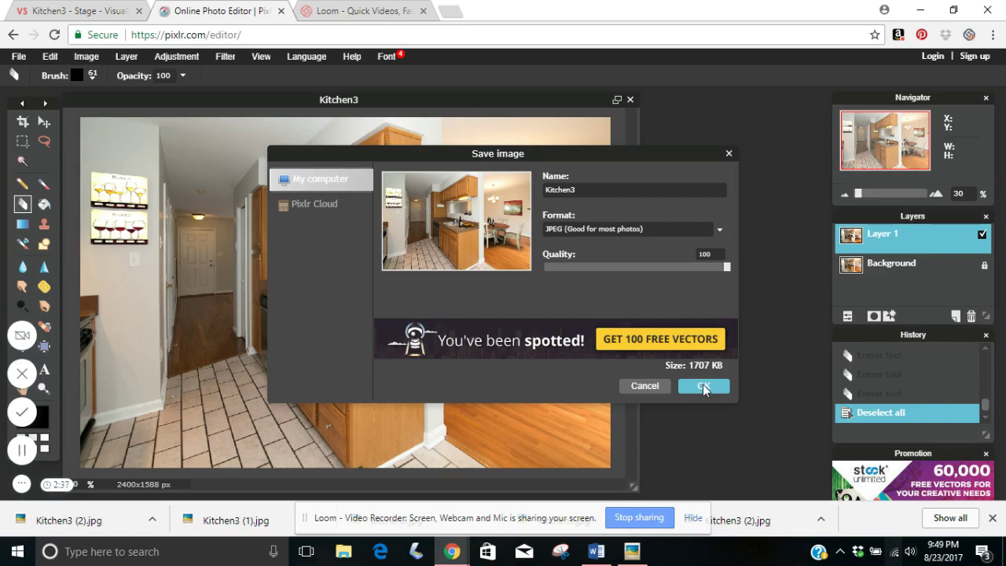
click(704, 386)
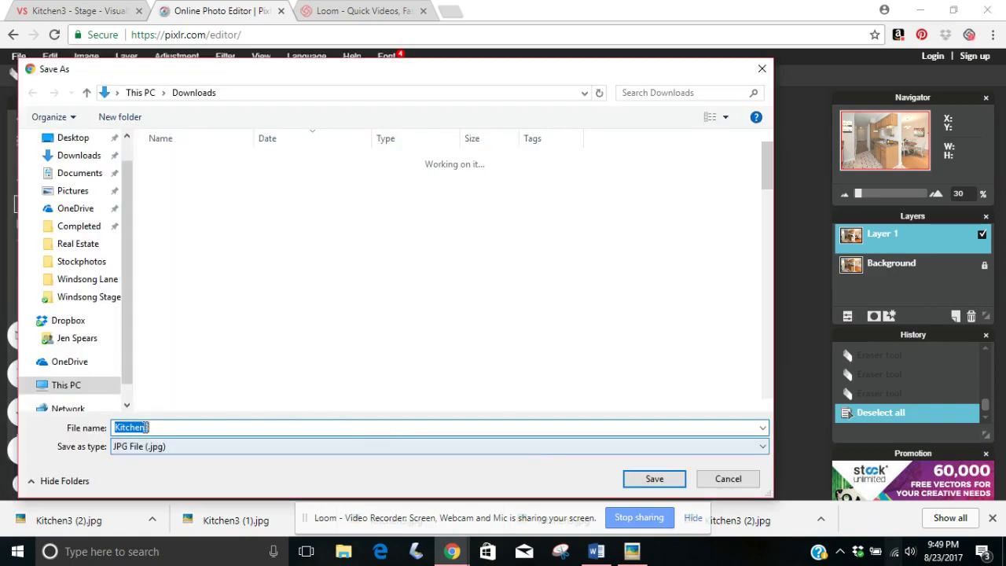
Name the file Kitchen3b and save it as a JPG in the Downloads folder
click(178, 426)
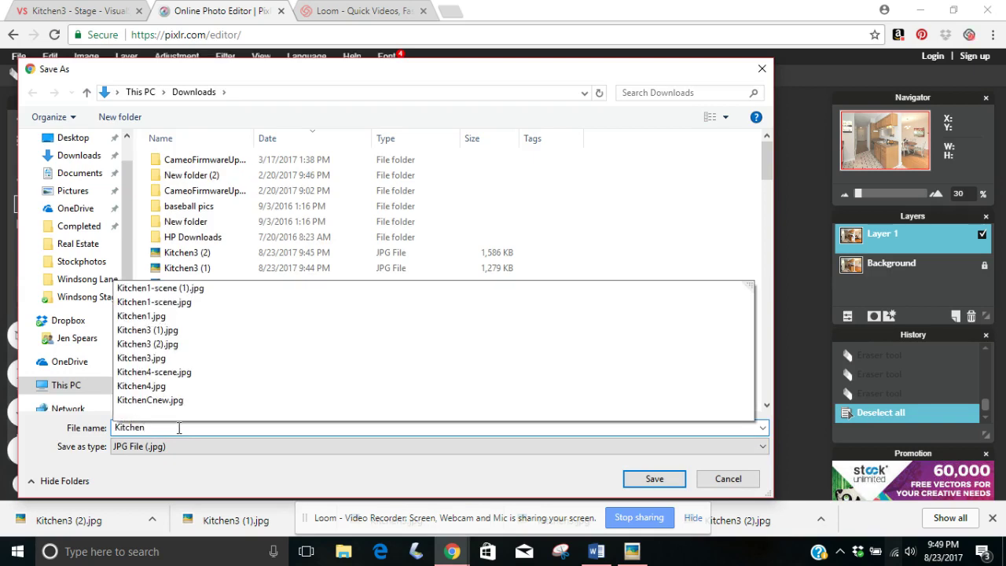
text(3)
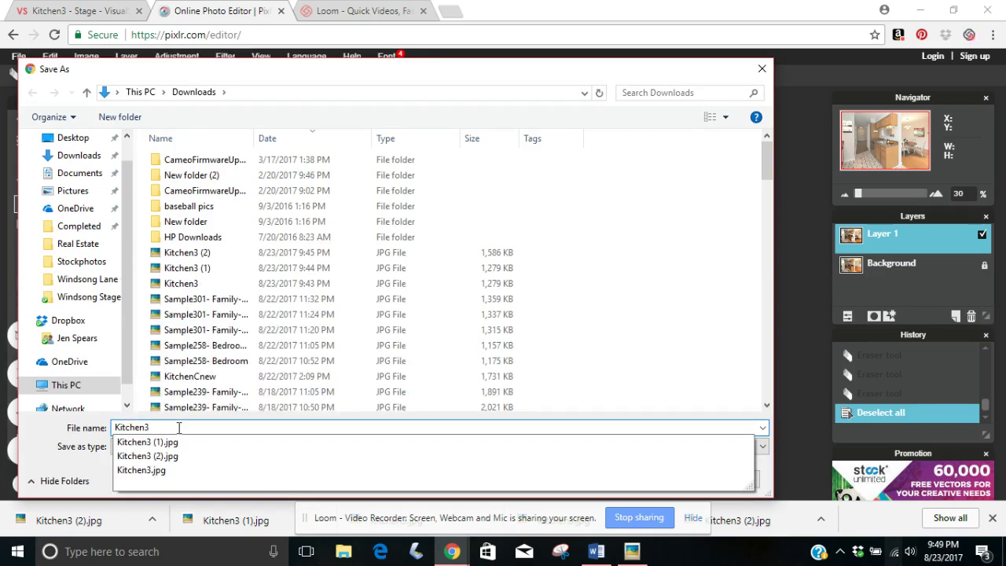
text(b)
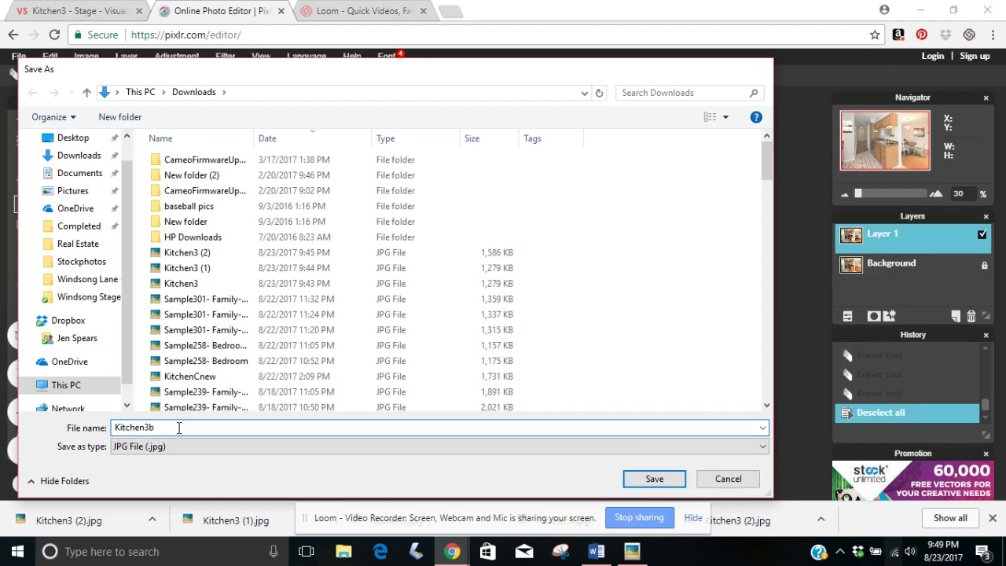
key(Return)
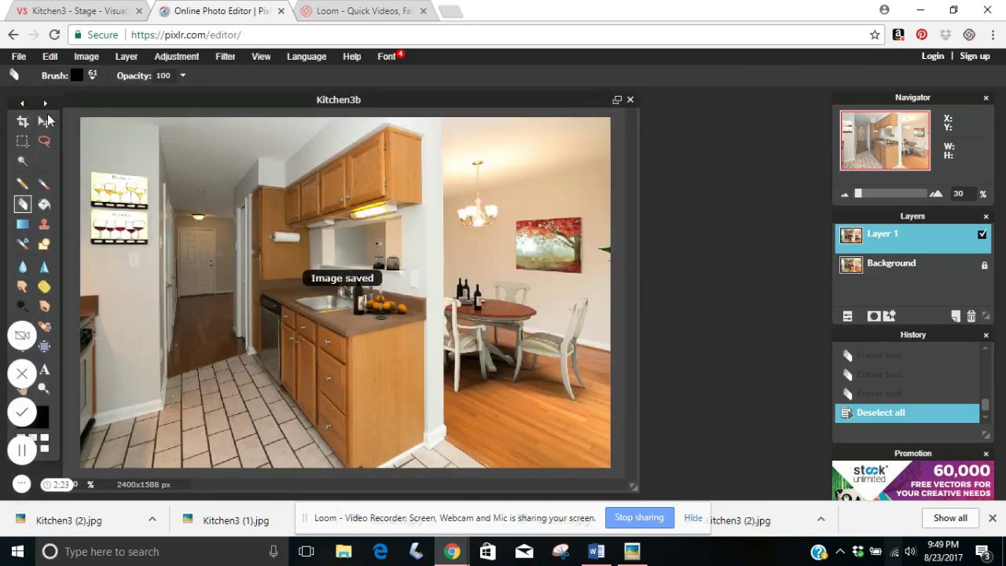
Switch to Loom's My Videos page
click(330, 15)
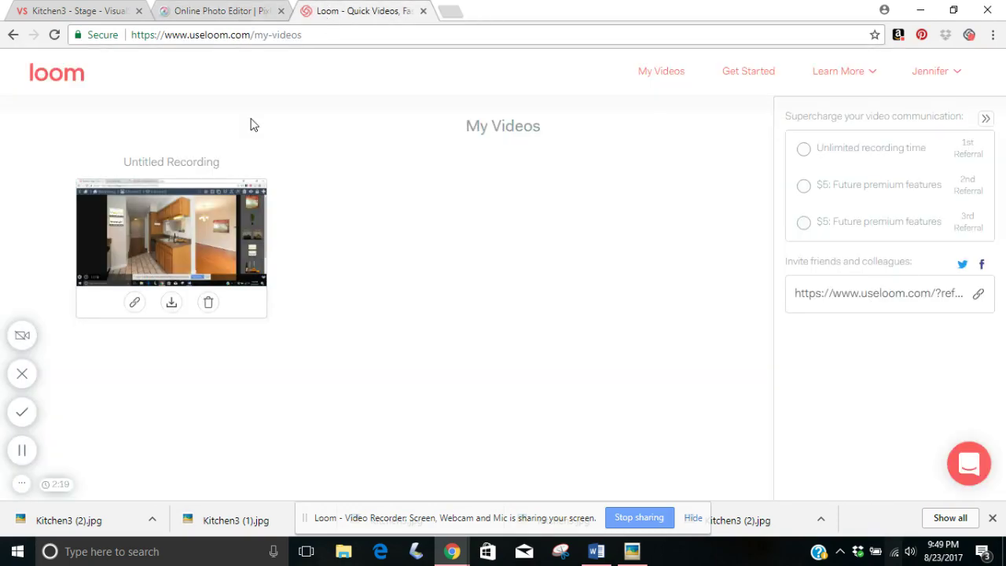